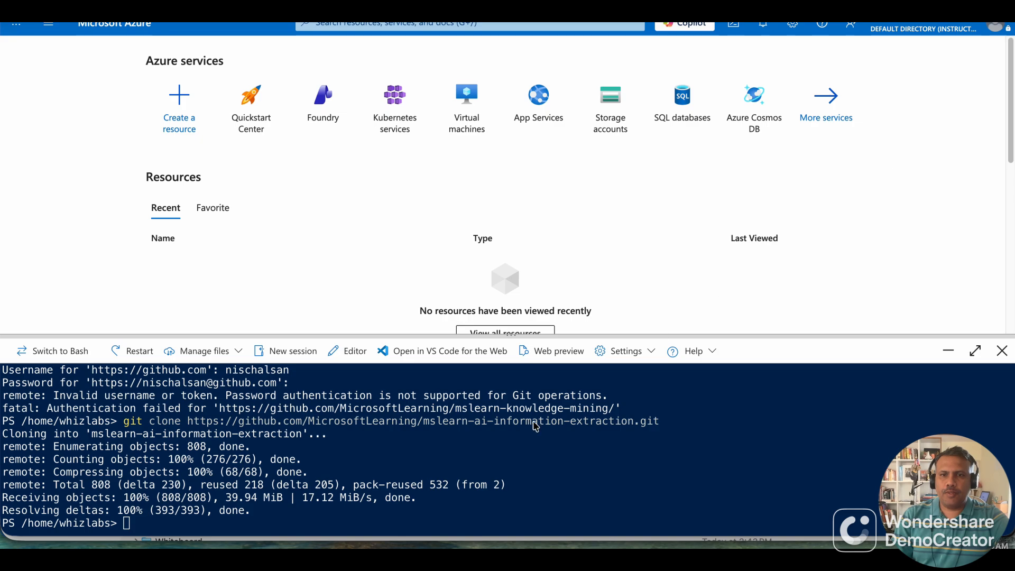
Step: Review the Cloud Shell output and highlight the git clone command for the mslearn-ai-information-extraction repository
{"action": "scroll", "coordinate": [535, 425], "scroll_direction": "up", "scroll_amount": 4}
{"action": "scroll", "coordinate": [534, 425], "scroll_direction": "down", "scroll_amount": 4}
{"action": "left_click", "coordinate": [124, 428]}
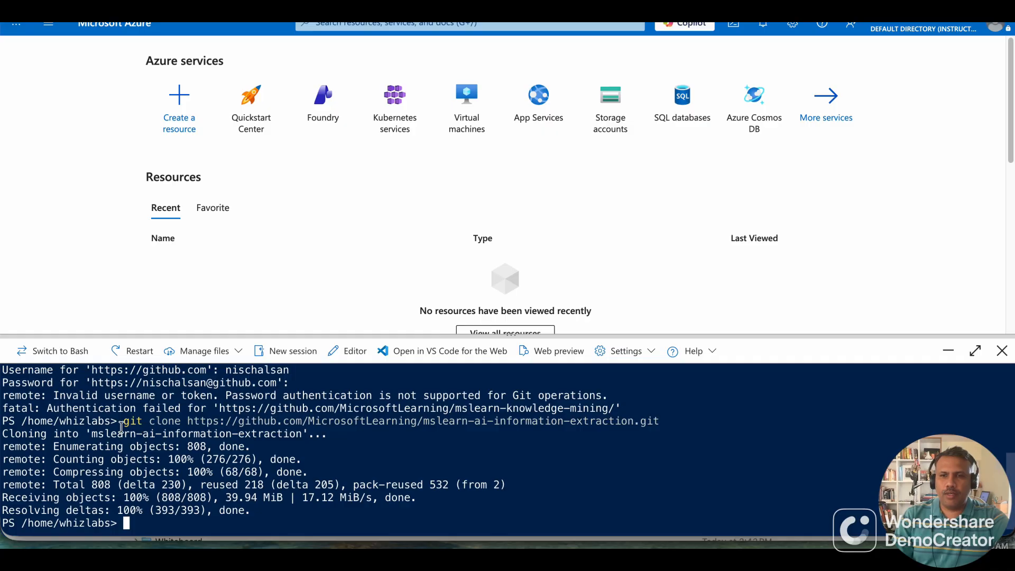
{"action": "left_click_drag", "start_coordinate": [122, 423], "coordinate": [667, 422]}
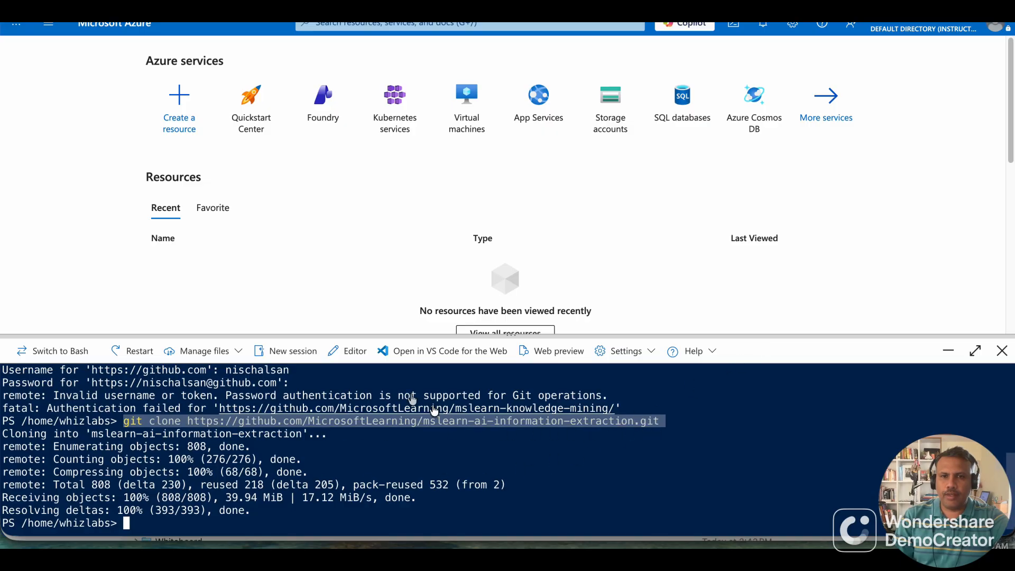
Step: Open the Cloud Shell file editor and list the contents of the home directory with ls
{"action": "left_click", "coordinate": [355, 359]}
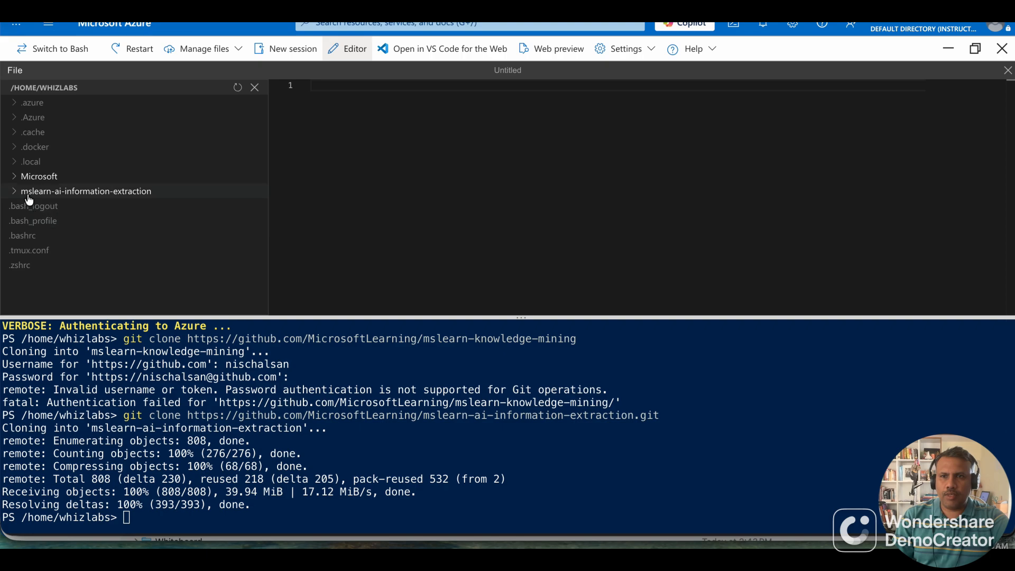
{"action": "left_click", "coordinate": [177, 515]}
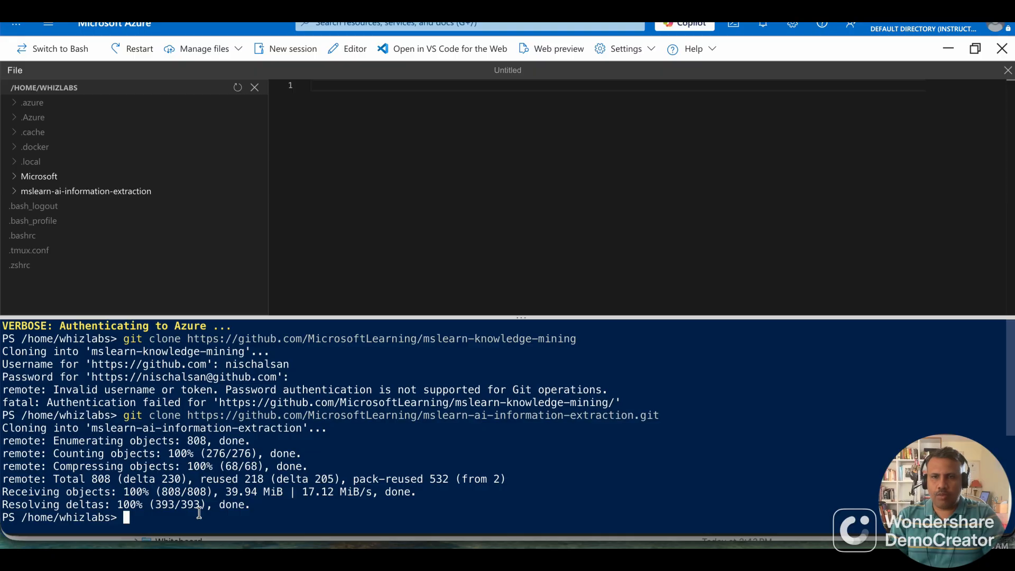
{"action": "type", "text": "ls"}
{"action": "key", "text": "Return"}
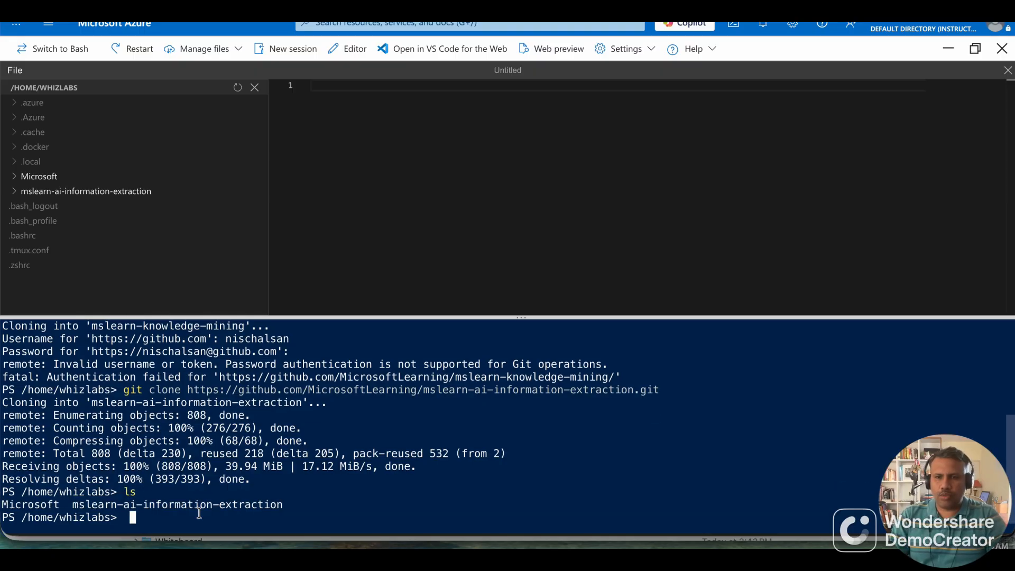
Step: Change into the mslearn-ai-information-extraction directory in the terminal
{"action": "key", "text": "BackSpace"}
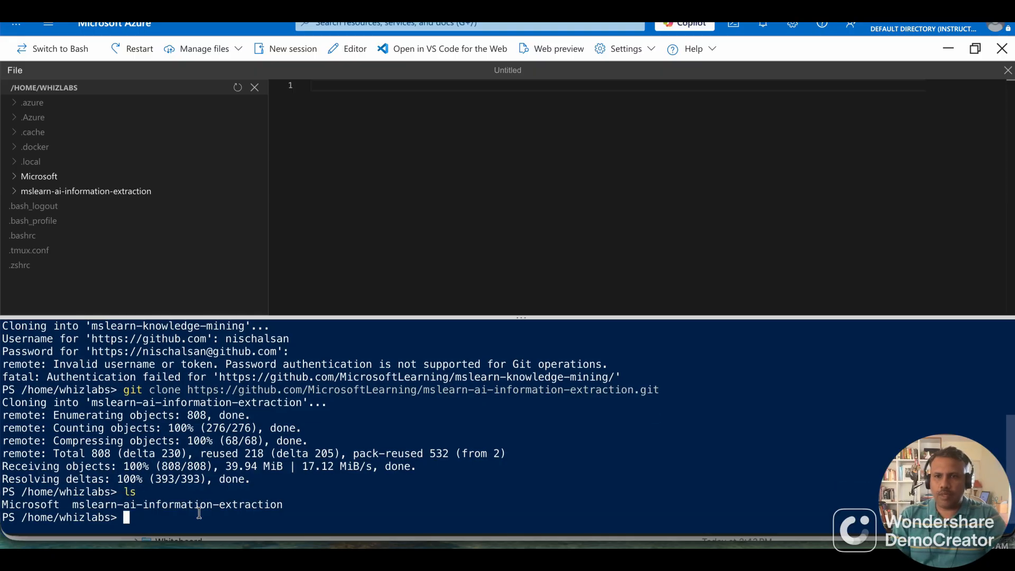
{"action": "type", "text": "cd ms"}
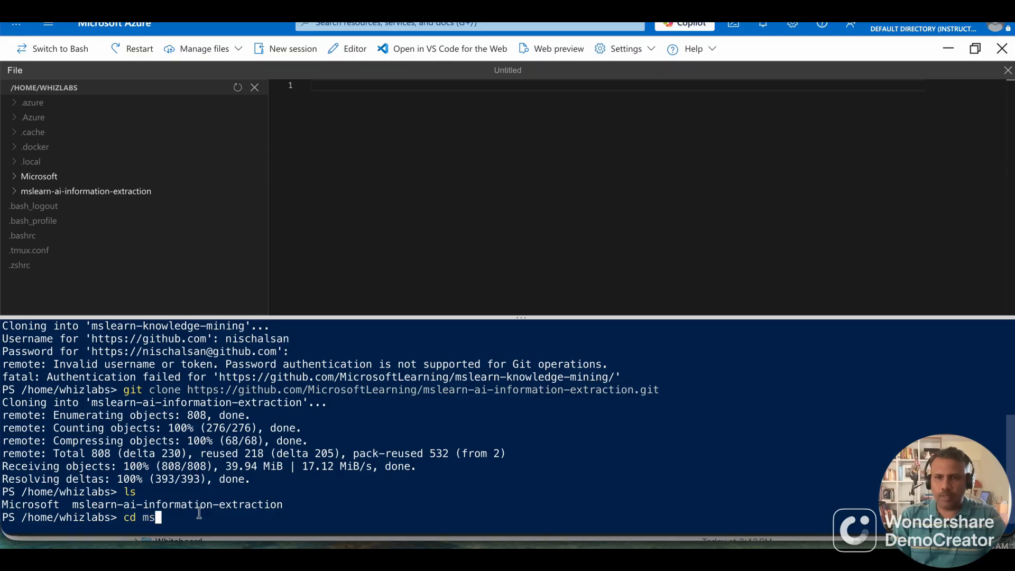
{"action": "key", "text": "Tab"}
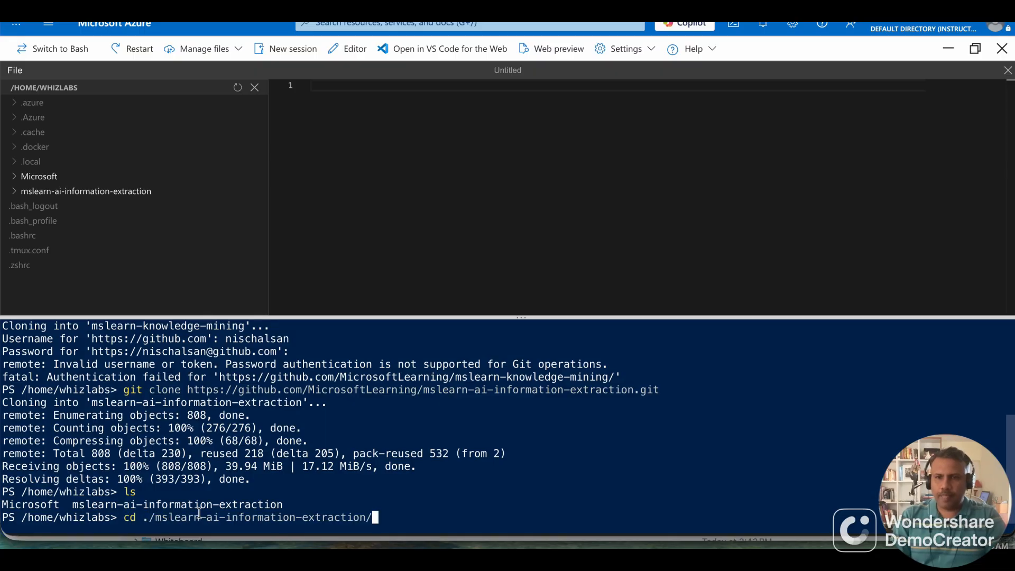
{"action": "key", "text": "Return"}
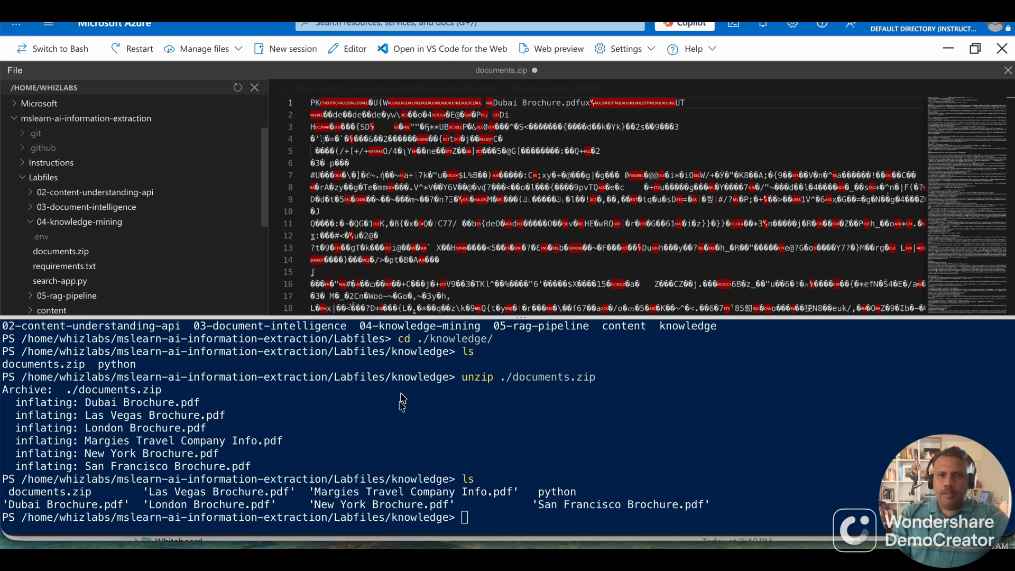
Step: Examine the terminal history for extracting documents.zip and the matching Labfiles folders in the file tree
{"action": "scroll", "coordinate": [401, 408], "scroll_direction": "up", "scroll_amount": 2}
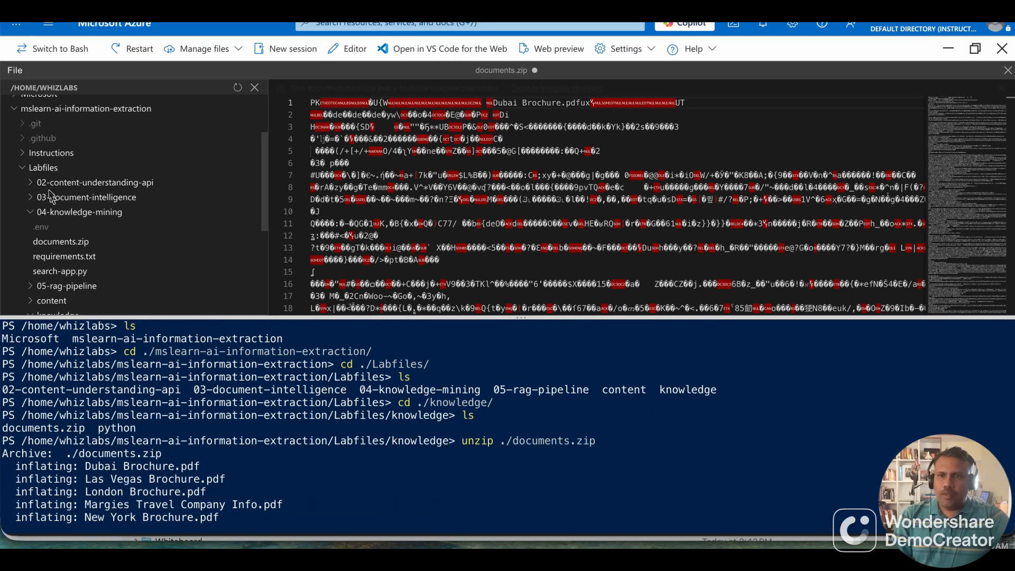
{"action": "scroll", "coordinate": [47, 179], "scroll_direction": "up", "scroll_amount": 1}
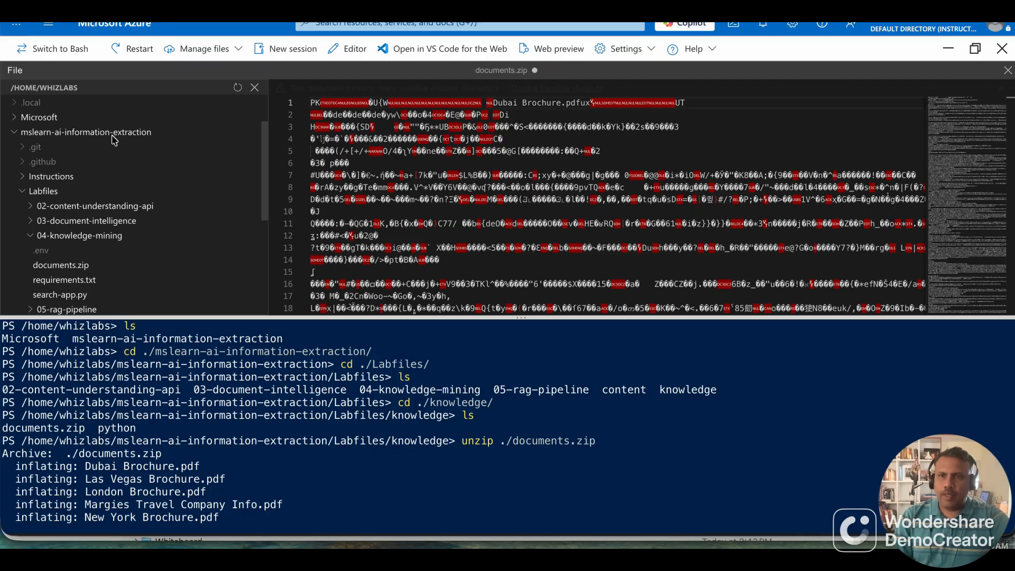
{"action": "scroll", "coordinate": [74, 206], "scroll_direction": "down", "scroll_amount": 1}
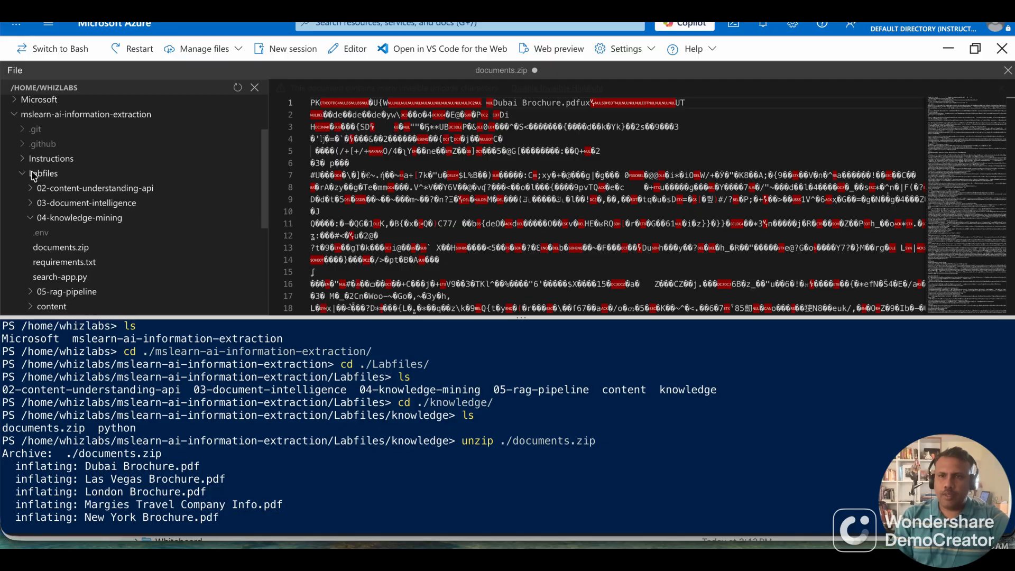
{"action": "scroll", "coordinate": [59, 201], "scroll_direction": "down", "scroll_amount": 3}
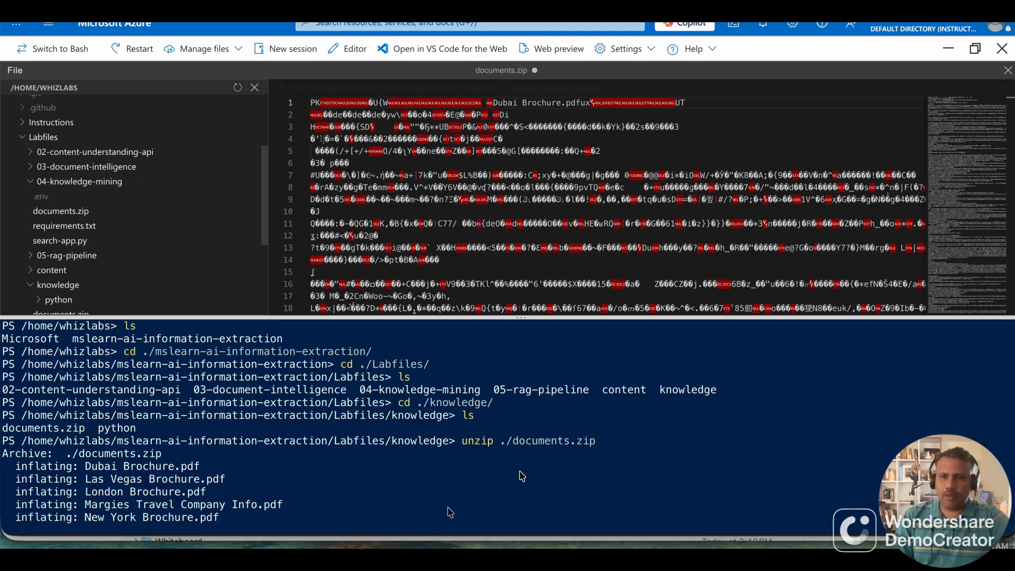
{"action": "type", "text": "ls"}
{"action": "key", "text": "Return"}
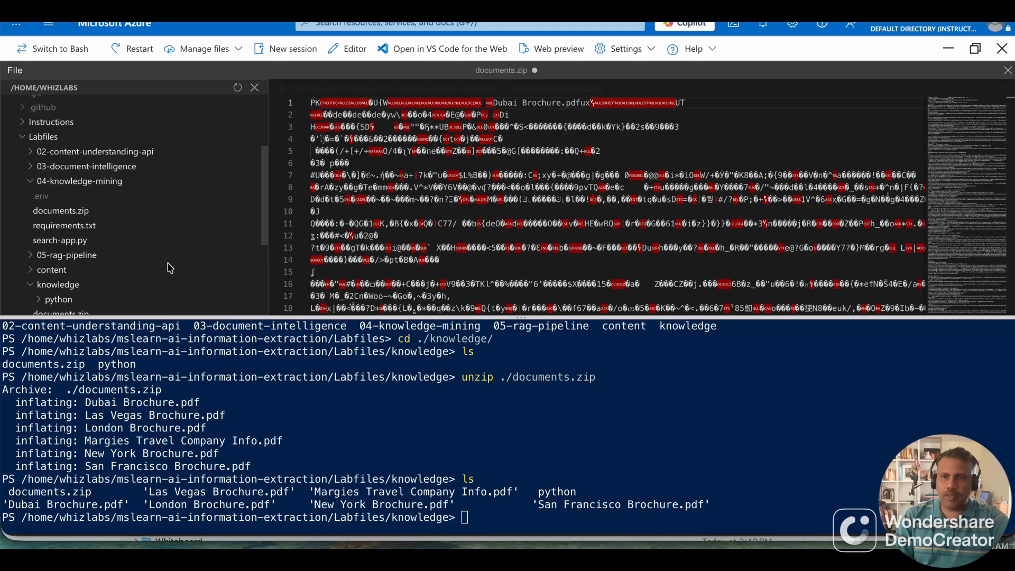
Step: Refresh the editor's file tree and expand the knowledge folder to show the extracted PDF brochures
{"action": "scroll", "coordinate": [42, 195], "scroll_direction": "down", "scroll_amount": 3}
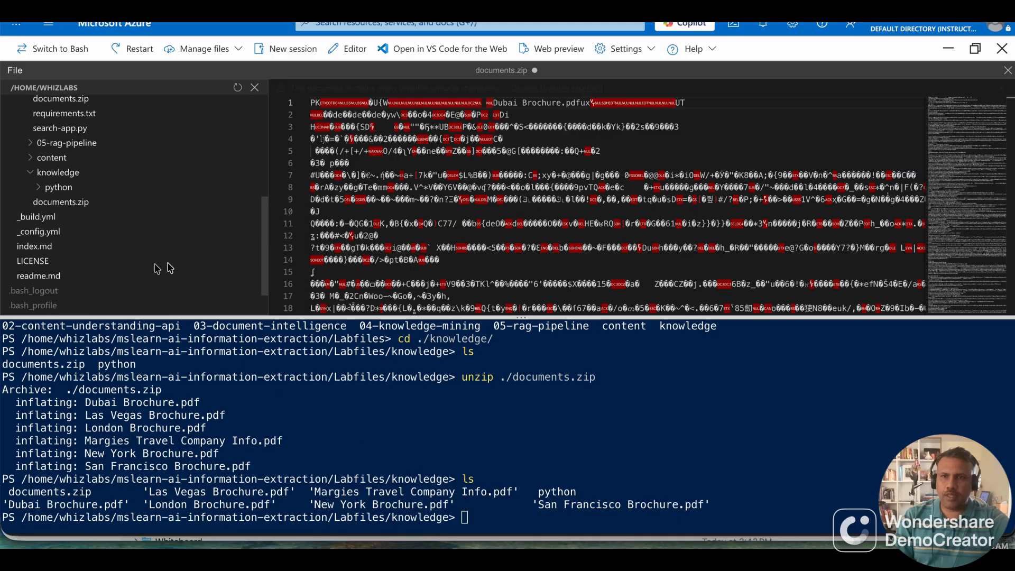
{"action": "left_click", "coordinate": [53, 175]}
{"action": "right_click", "coordinate": [52, 172]}
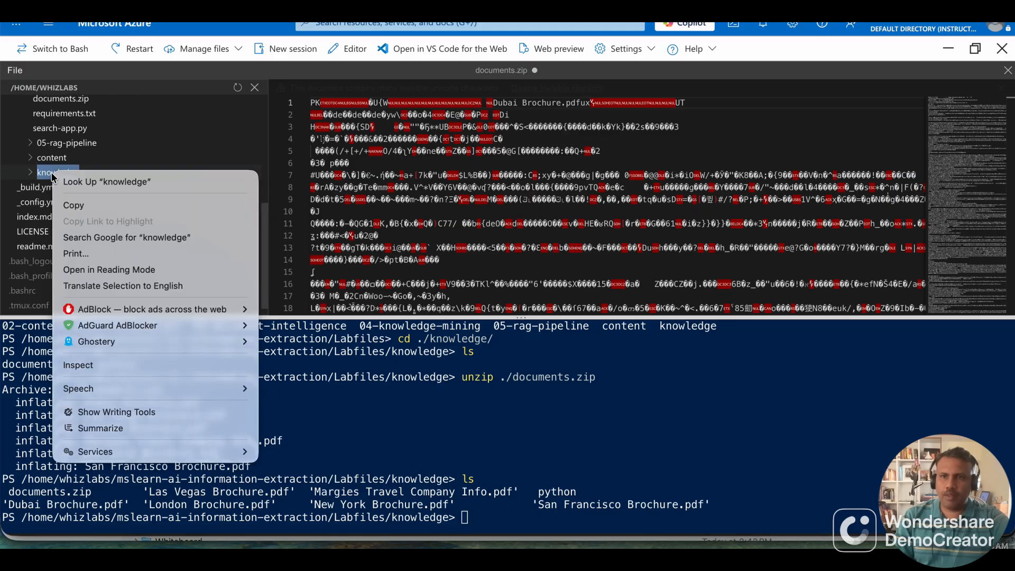
{"action": "key", "text": "Escape"}
{"action": "left_click", "coordinate": [233, 90]}
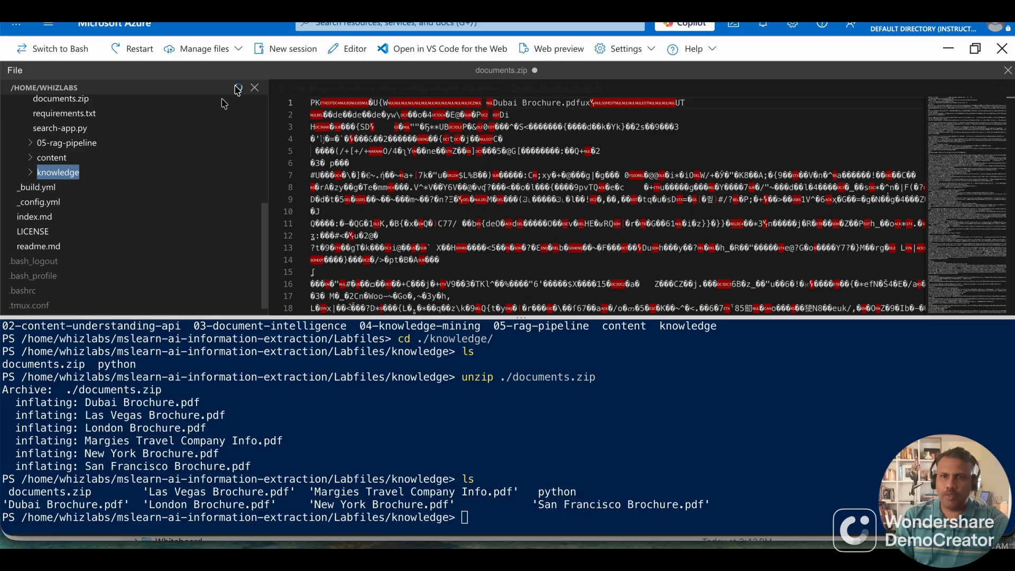
{"action": "left_click", "coordinate": [30, 173]}
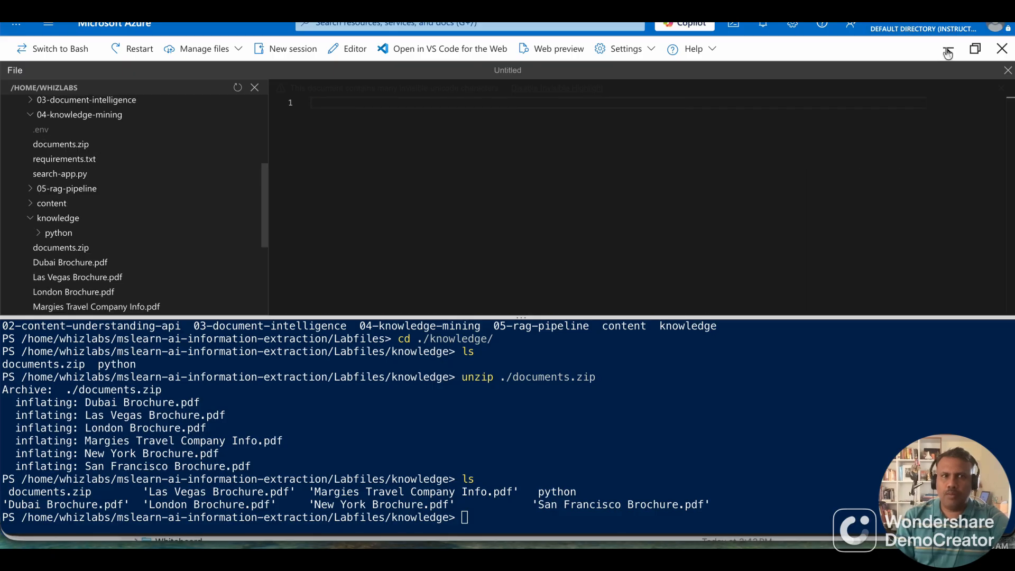
Step: Minimize Cloud Shell, search the portal for "Storage" and open the Storage accounts service
{"action": "left_click", "coordinate": [946, 49]}
{"action": "left_click", "coordinate": [948, 49]}
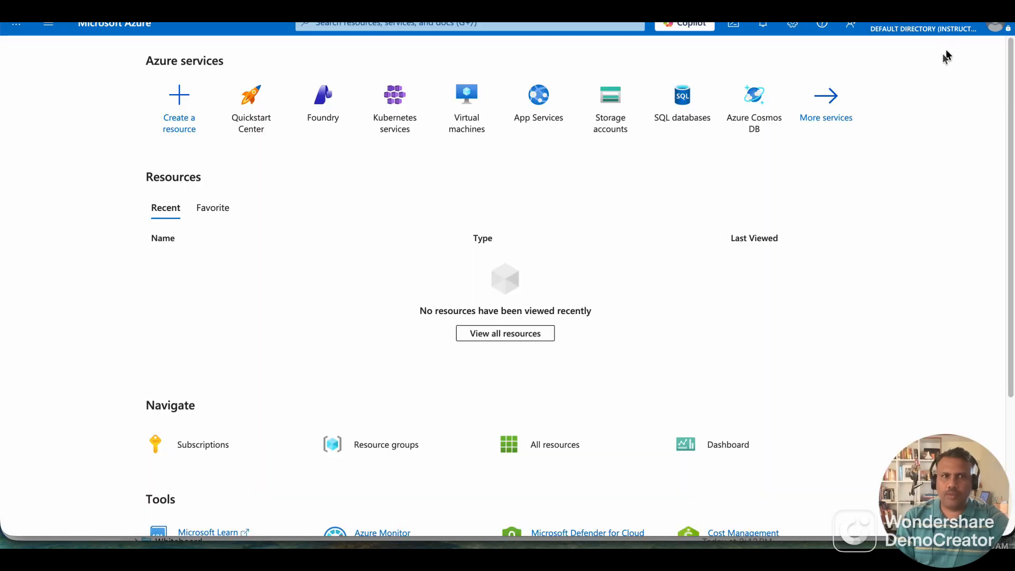
{"action": "left_click", "coordinate": [396, 29]}
{"action": "type", "text": "S"}
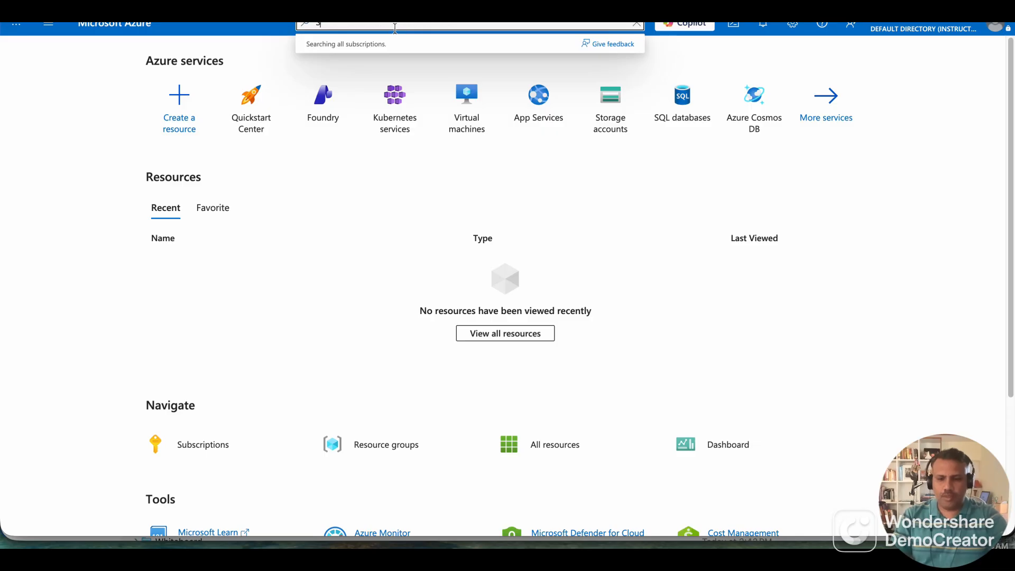
{"action": "type", "text": "qorage"}
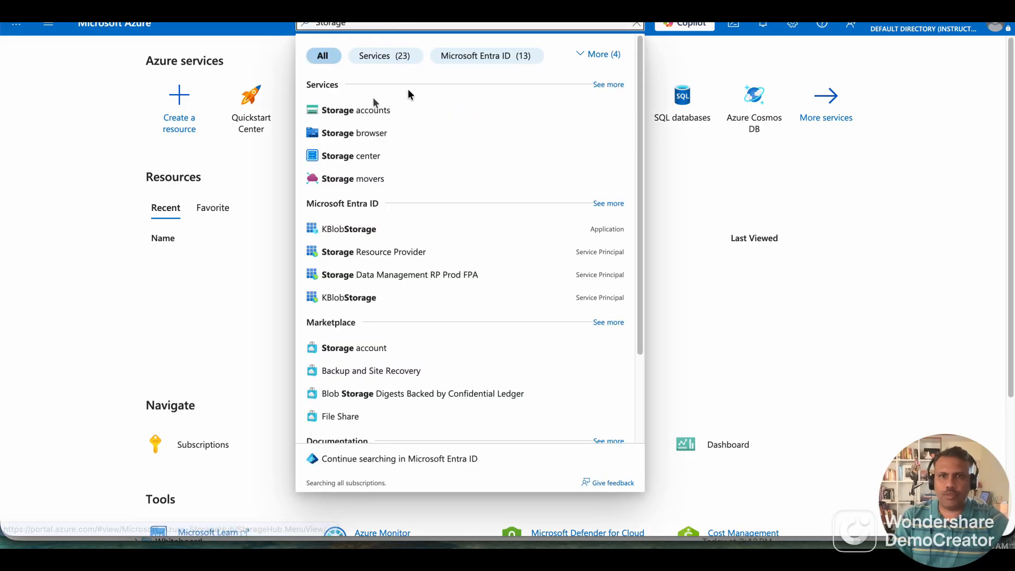
{"action": "left_click", "coordinate": [354, 109]}
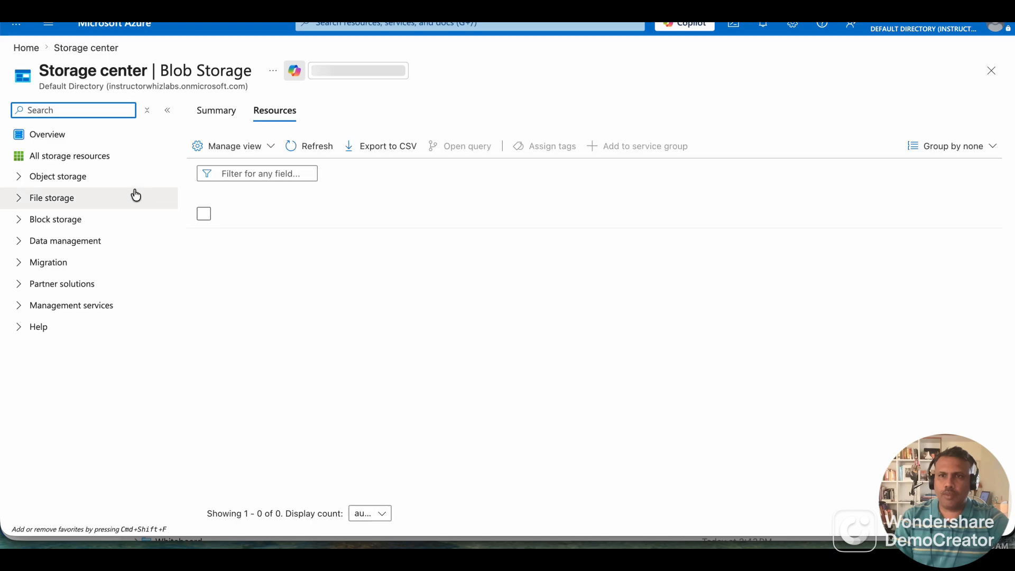
Step: Start creating a storage account and name it documents9
{"action": "left_click", "coordinate": [215, 154]}
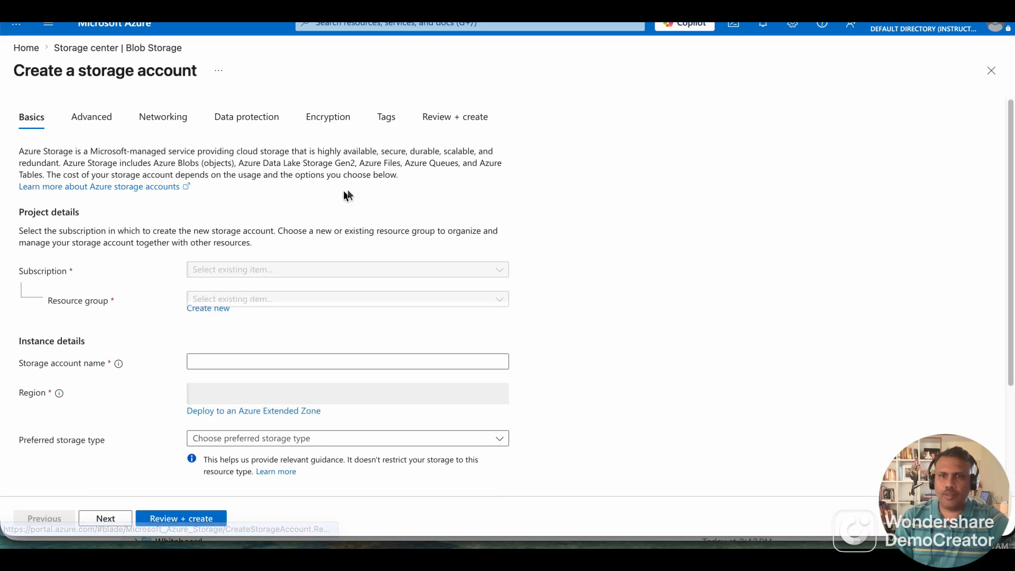
{"action": "left_click", "coordinate": [230, 364]}
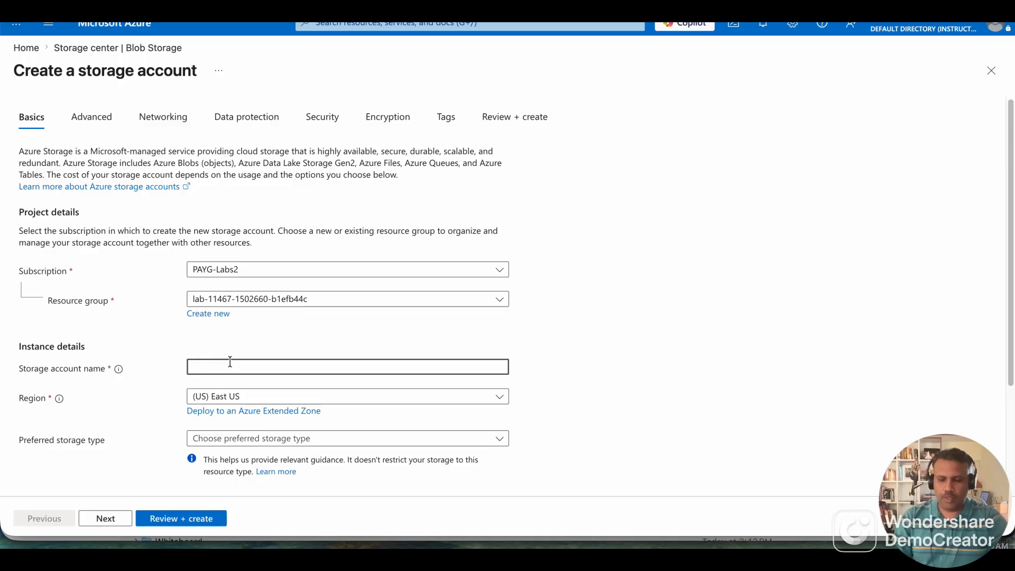
{"action": "type", "text": "Documents"}
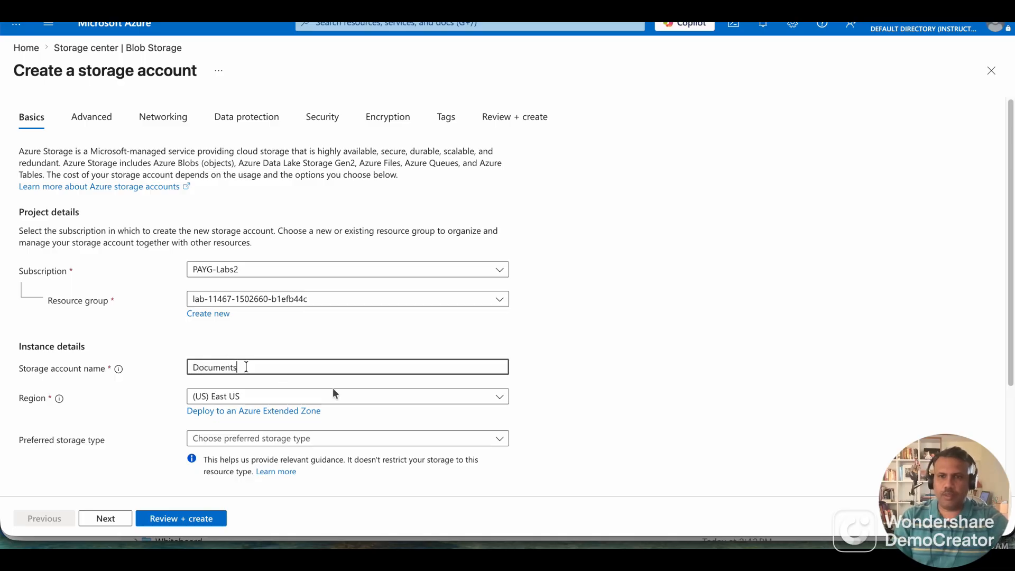
{"action": "scroll", "coordinate": [452, 399], "scroll_direction": "down", "scroll_amount": 2}
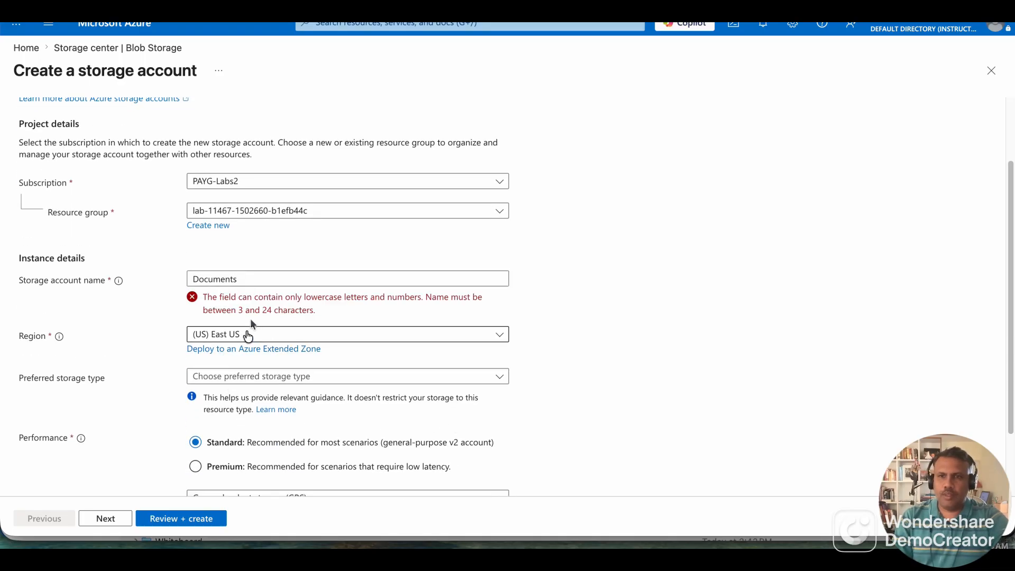
{"action": "left_click", "coordinate": [256, 282]}
{"action": "key", "text": "BackSpace"}
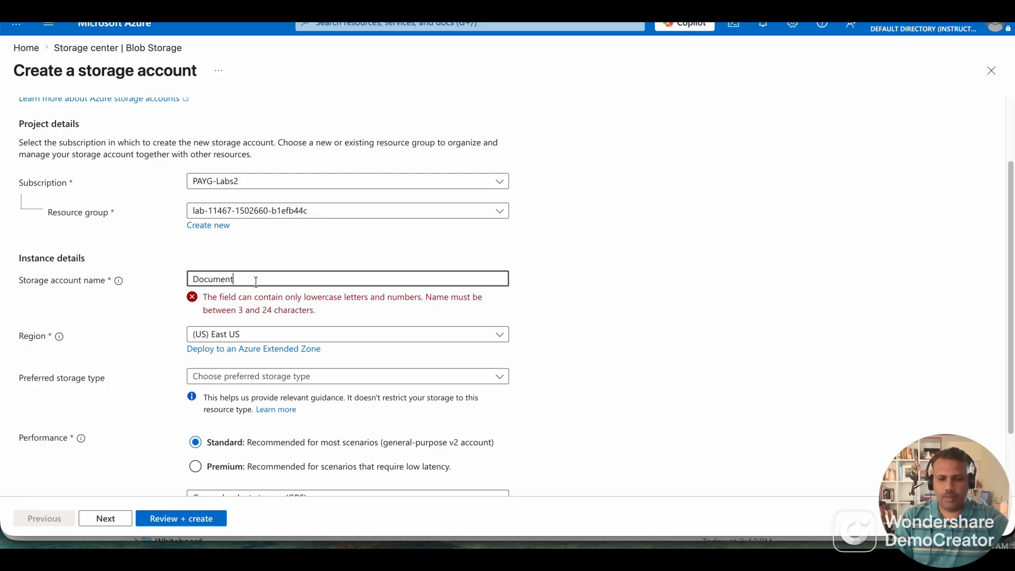
{"action": "type", "text": "9"}
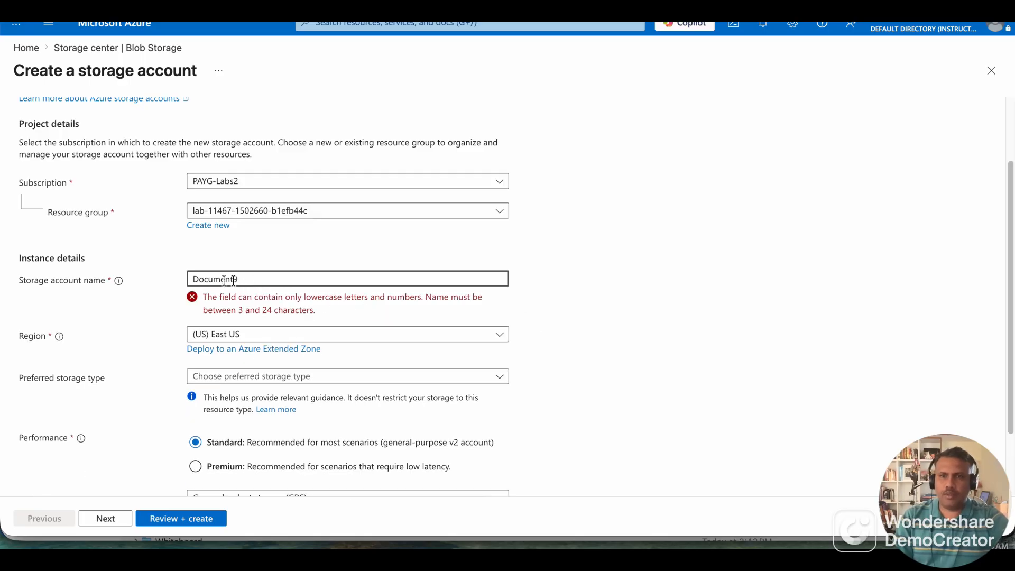
{"action": "type", "text": "s"}
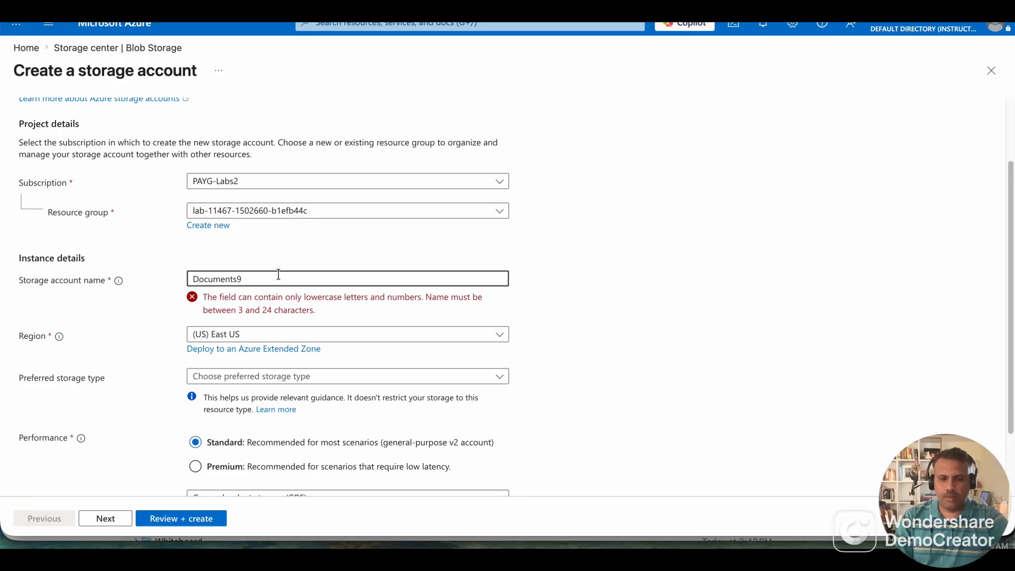
{"action": "key", "text": "BackSpace"}
{"action": "type", "text": "d"}
{"action": "left_click", "coordinate": [677, 309]}
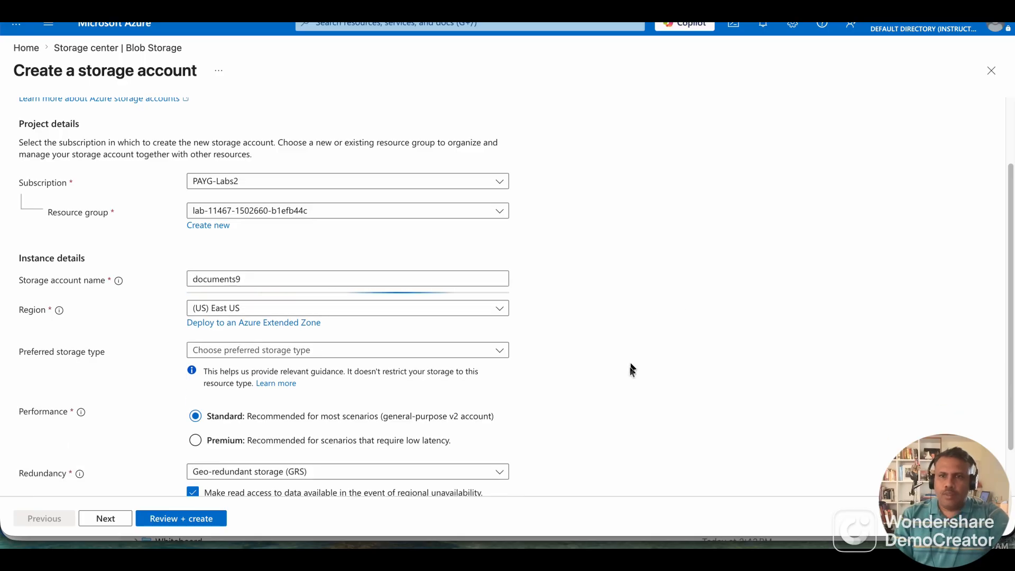
Step: Set the preferred storage type to Azure Blob Storage or Azure Data Lake Storage
{"action": "scroll", "coordinate": [628, 372], "scroll_direction": "down", "scroll_amount": 1}
{"action": "left_click", "coordinate": [302, 328]}
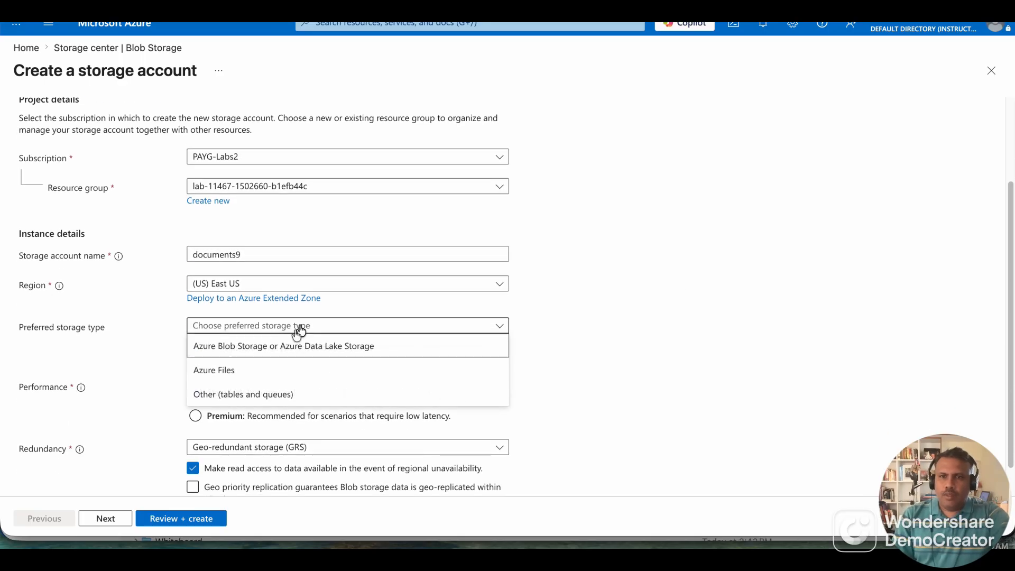
{"action": "left_click", "coordinate": [276, 351]}
{"action": "scroll", "coordinate": [621, 397], "scroll_direction": "down", "scroll_amount": 1}
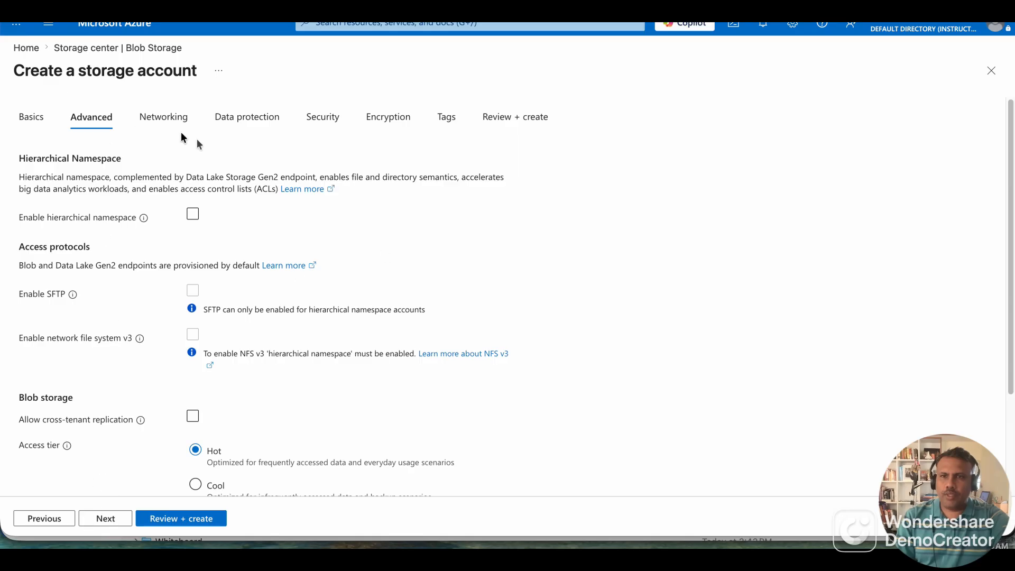
Step: Review the storage account's Advanced settings and continue to its networking settings
{"action": "scroll", "coordinate": [133, 353], "scroll_direction": "down", "scroll_amount": 3}
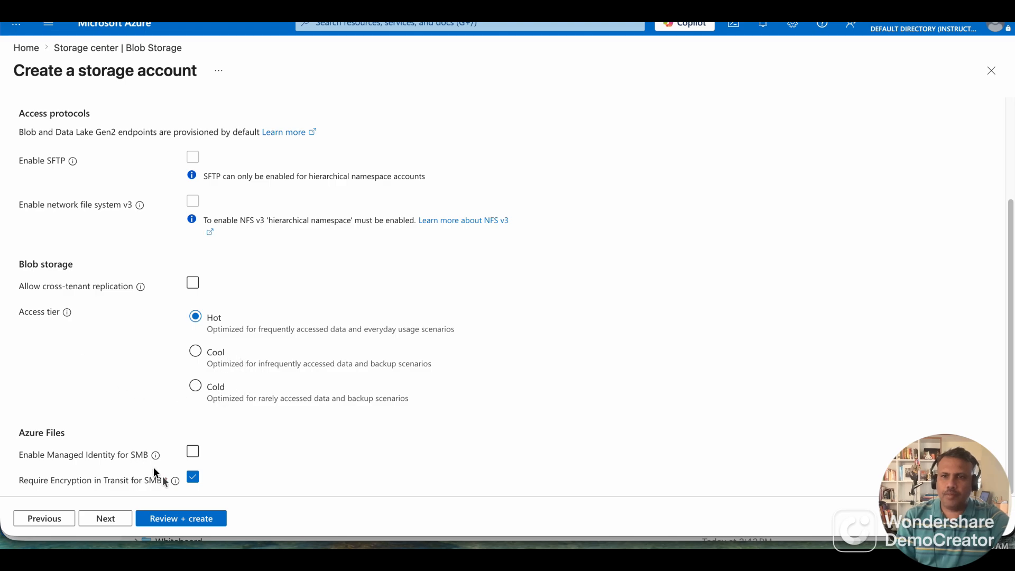
{"action": "left_click", "coordinate": [105, 519]}
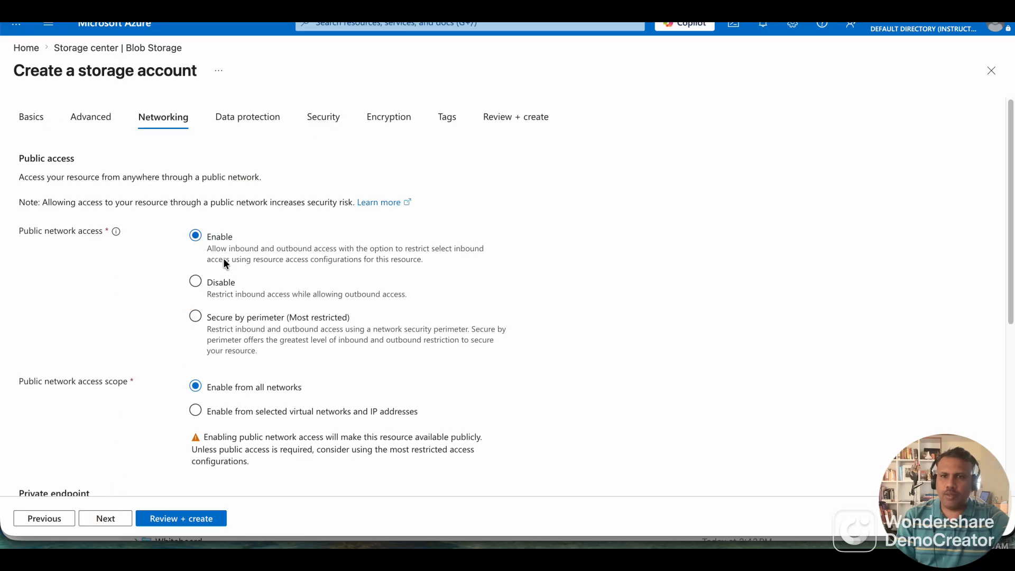
Step: Try the Secure by perimeter and Disable options for public network access, and set it back to Enable
{"action": "left_click", "coordinate": [196, 316]}
{"action": "left_click", "coordinate": [195, 281]}
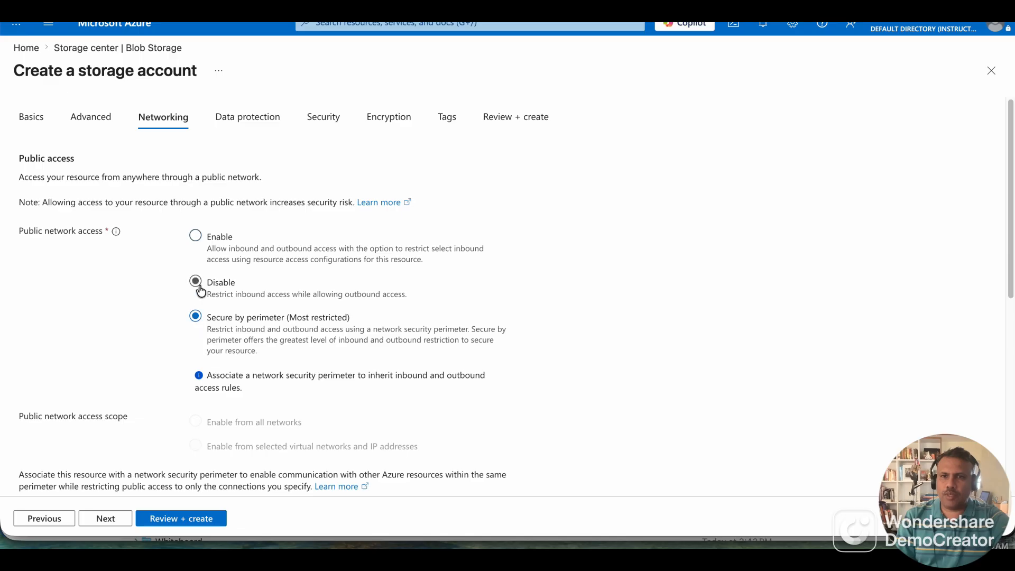
{"action": "scroll", "coordinate": [458, 296], "scroll_direction": "down", "scroll_amount": 4}
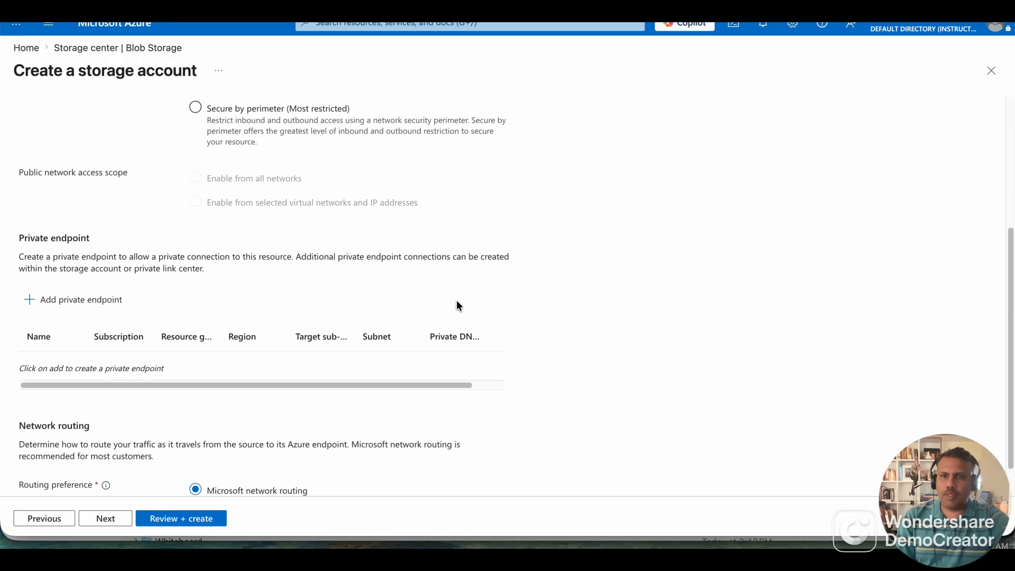
{"action": "scroll", "coordinate": [456, 304], "scroll_direction": "up", "scroll_amount": 1}
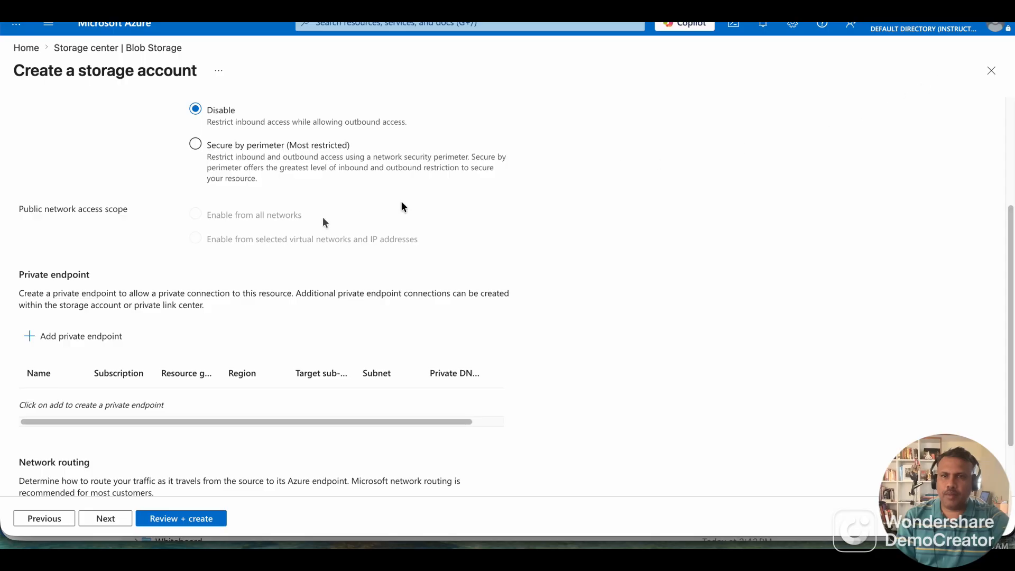
{"action": "scroll", "coordinate": [365, 207], "scroll_direction": "up", "scroll_amount": 4}
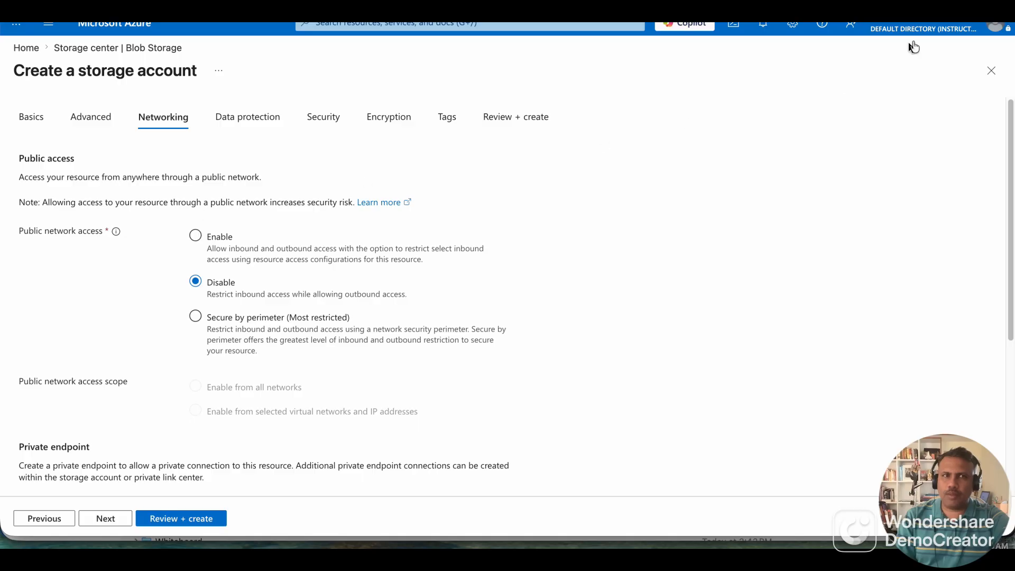
{"action": "left_click", "coordinate": [195, 235]}
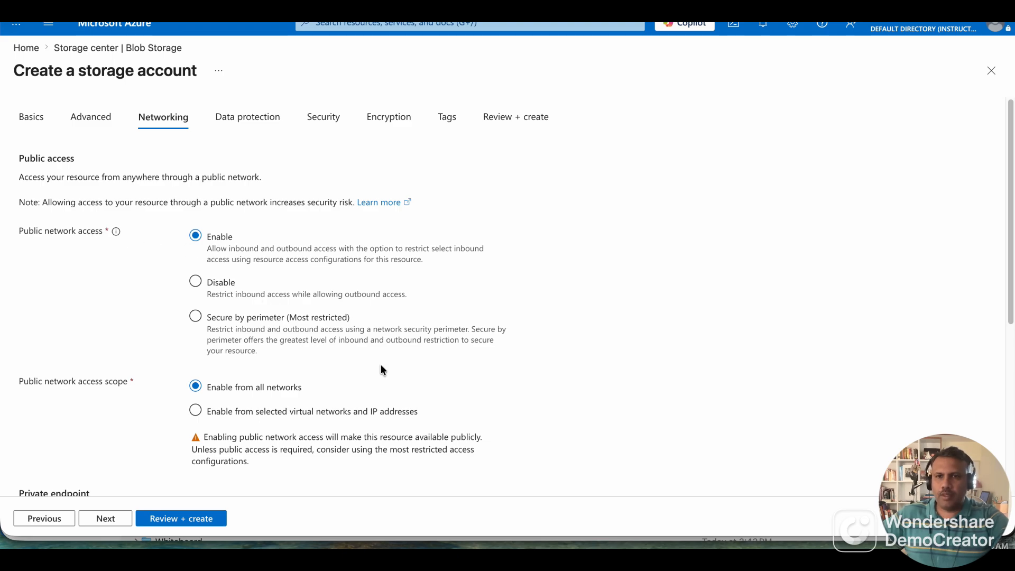
Step: Check the storage account's security settings, review the configuration and create the account
{"action": "left_click", "coordinate": [328, 123]}
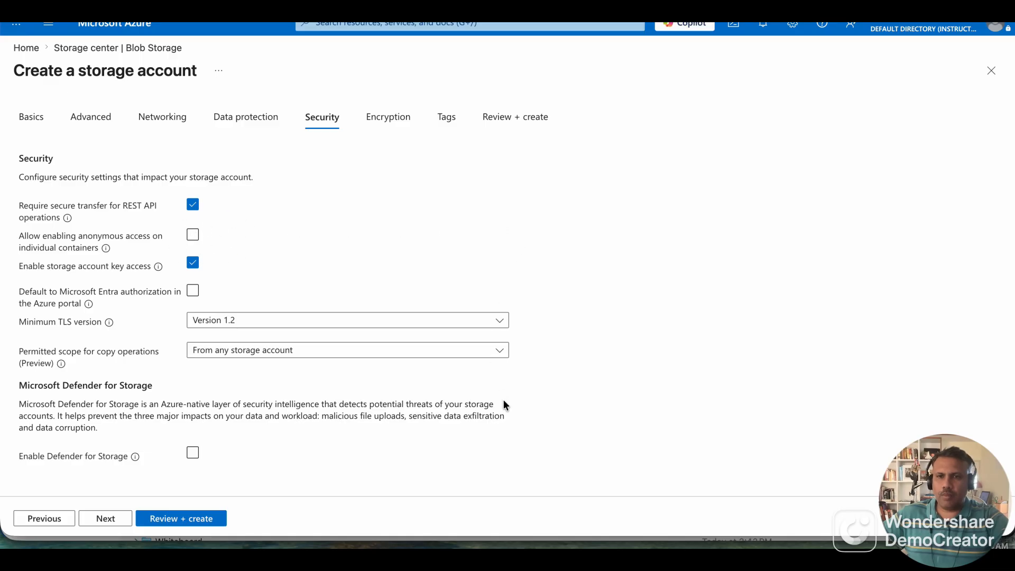
{"action": "left_click", "coordinate": [182, 520]}
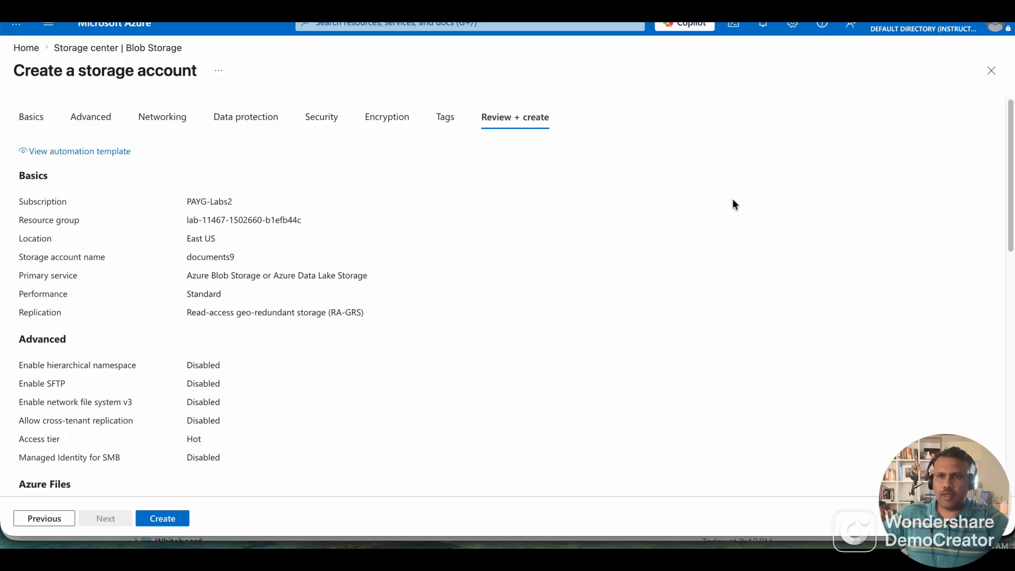
{"action": "left_click", "coordinate": [172, 522]}
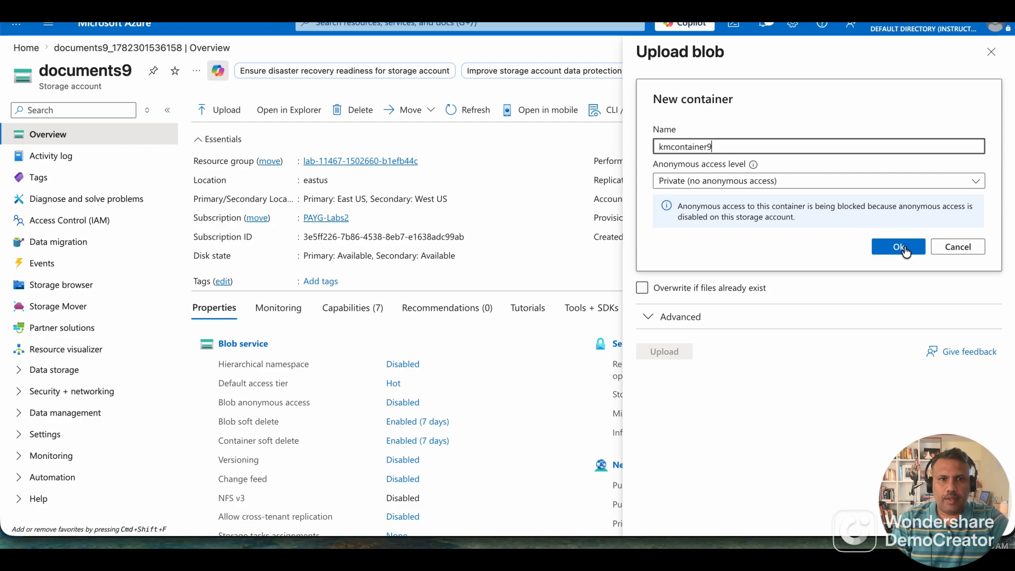
Step: Create the private blob container kmcontainer9 and upload the six brochure PDFs to it
{"action": "left_click", "coordinate": [900, 249]}
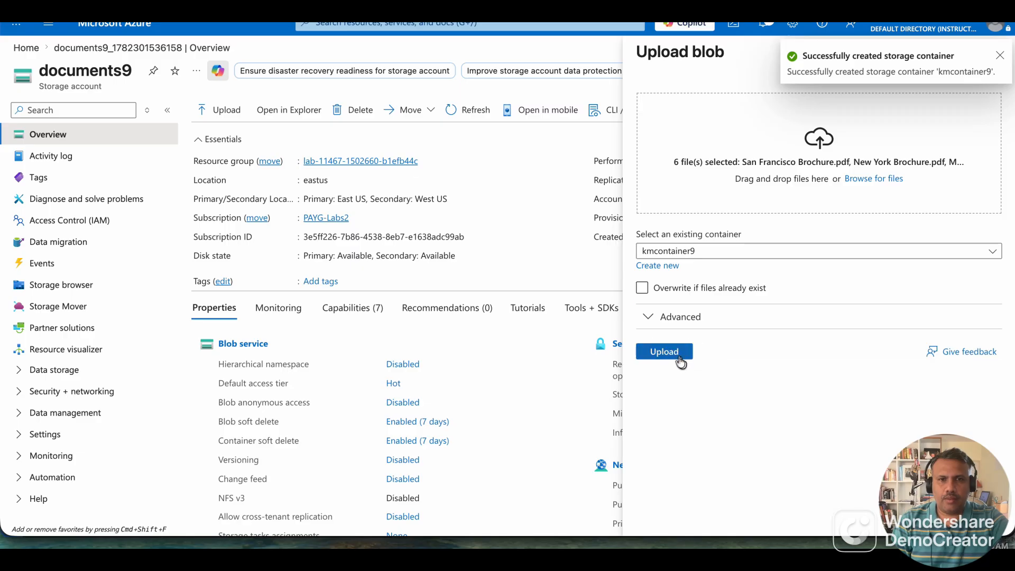
{"action": "left_click", "coordinate": [664, 351]}
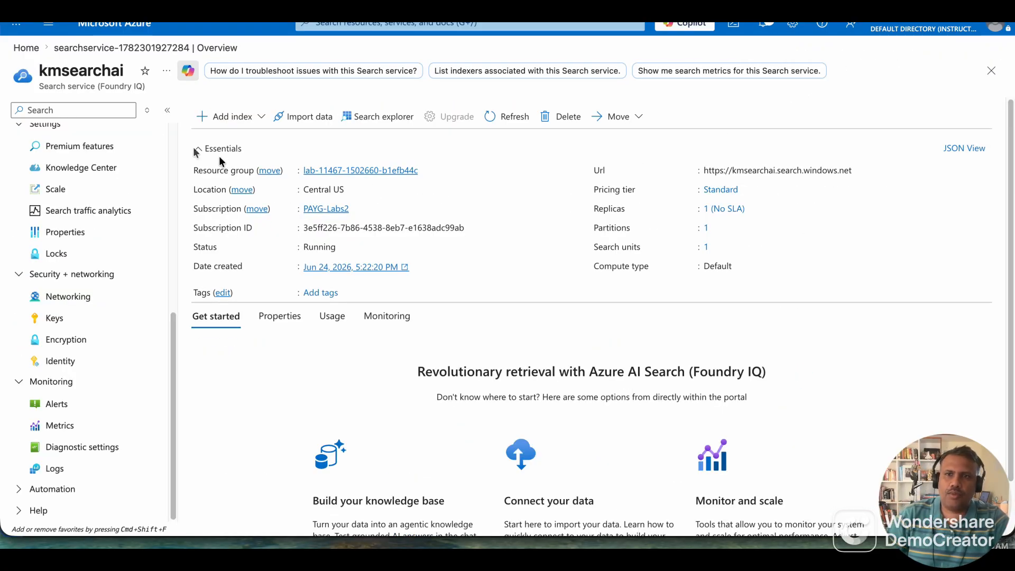
Step: Find Azure AI Search in the marketplace, examine the basic settings of its service creation form and close the form
{"action": "left_click", "coordinate": [327, 26]}
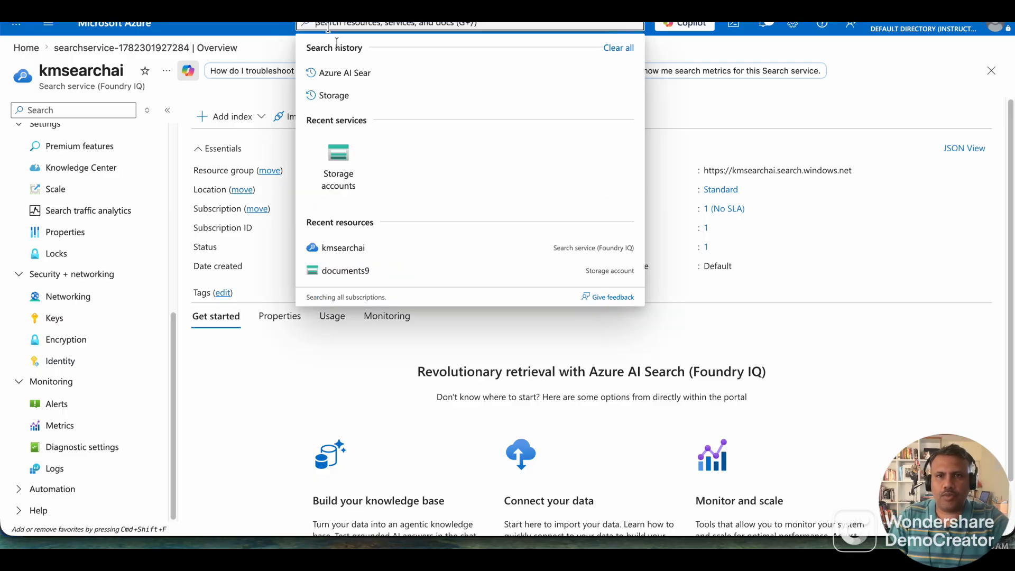
{"action": "left_click", "coordinate": [348, 75]}
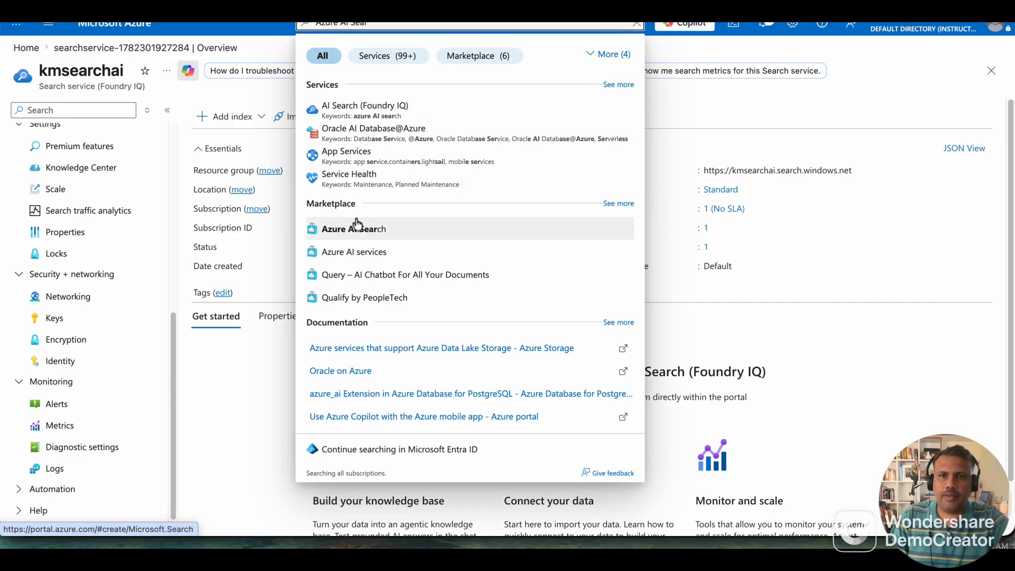
{"action": "left_click", "coordinate": [380, 233]}
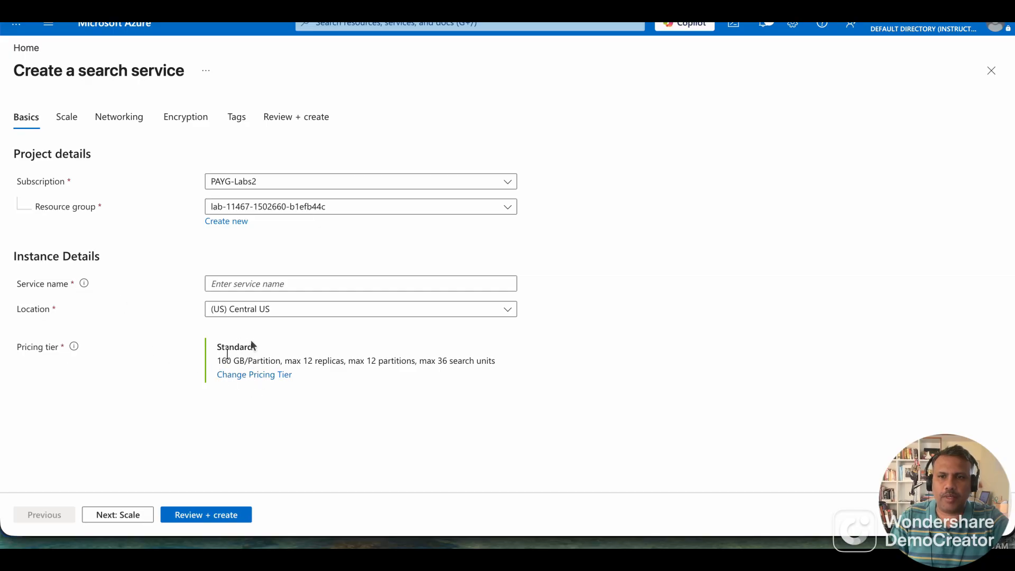
{"action": "left_click", "coordinate": [991, 70]}
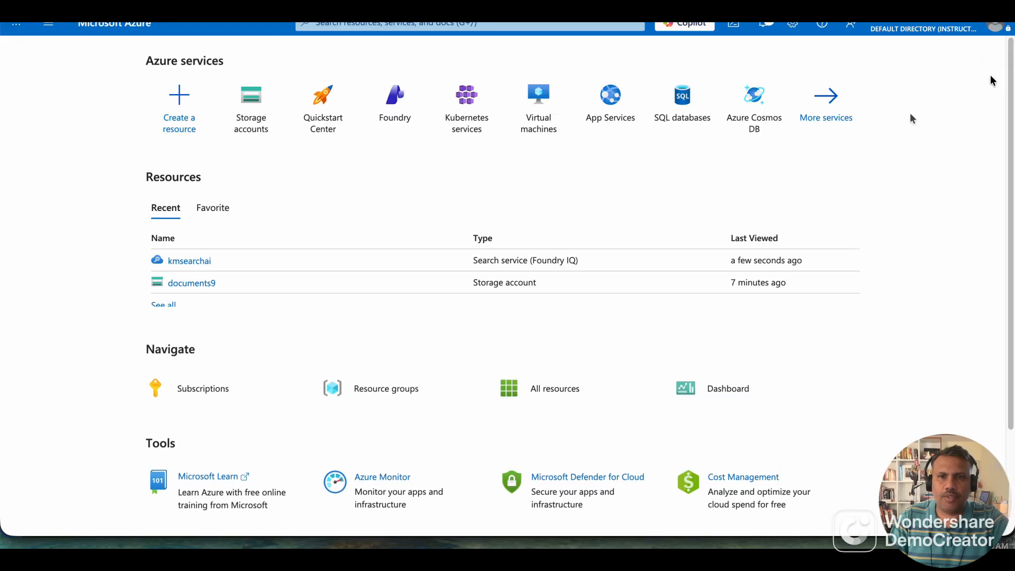
Step: Open the kmsearchai search service and start a data import from Azure Blob Storage for the Keyword search scenario
{"action": "left_click", "coordinate": [201, 263]}
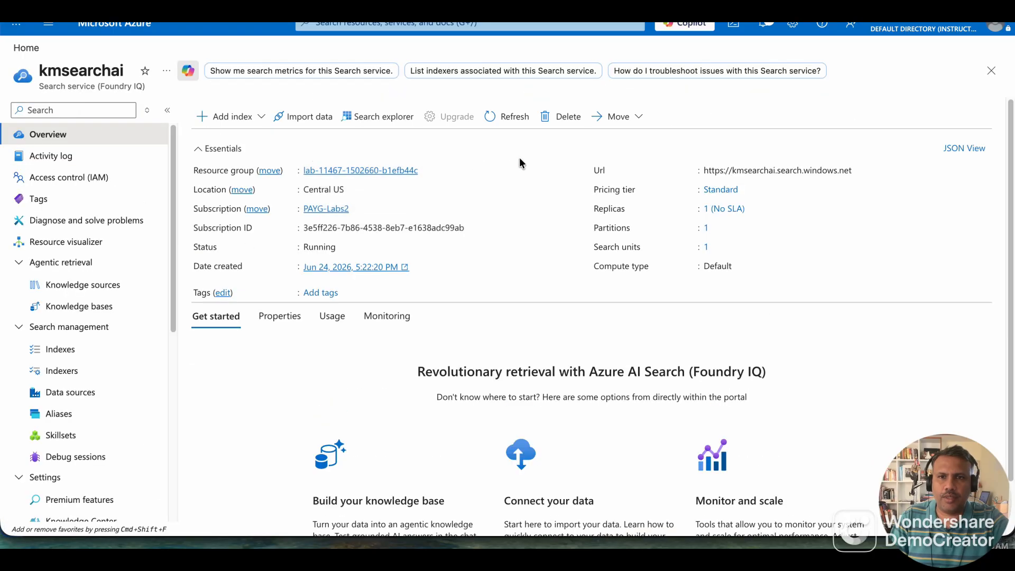
{"action": "left_click", "coordinate": [306, 116]}
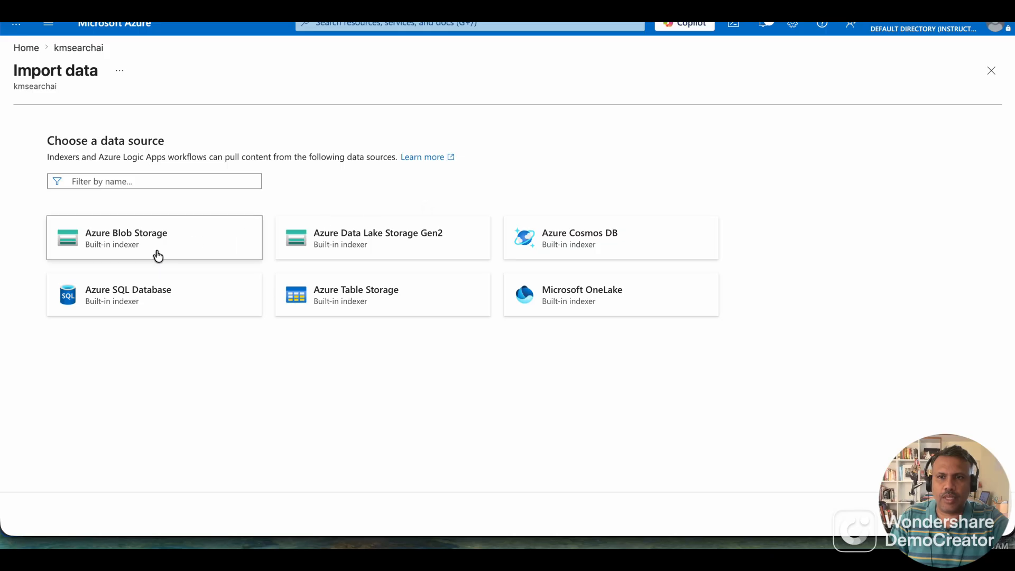
{"action": "left_click", "coordinate": [147, 245]}
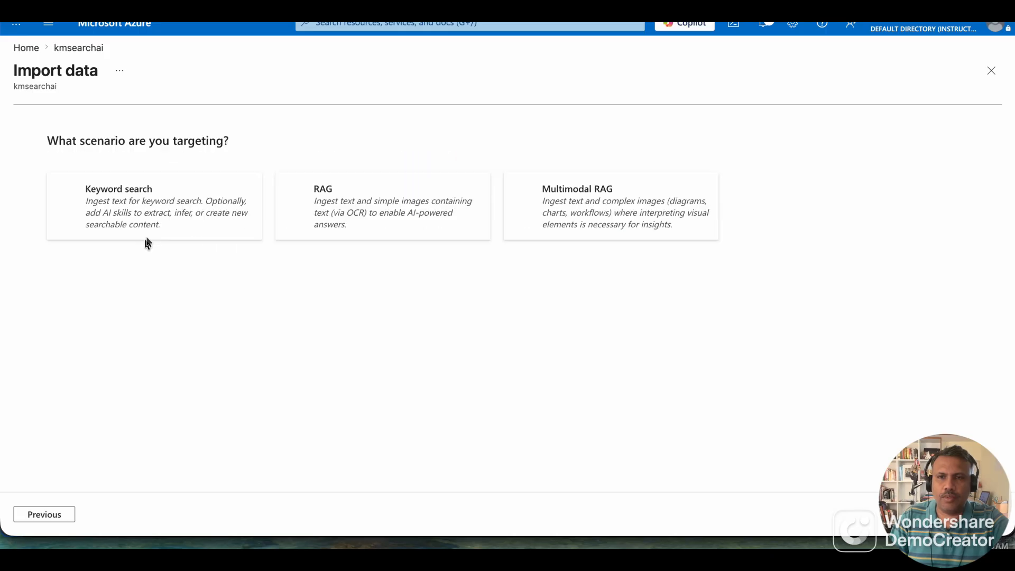
{"action": "left_click", "coordinate": [171, 206]}
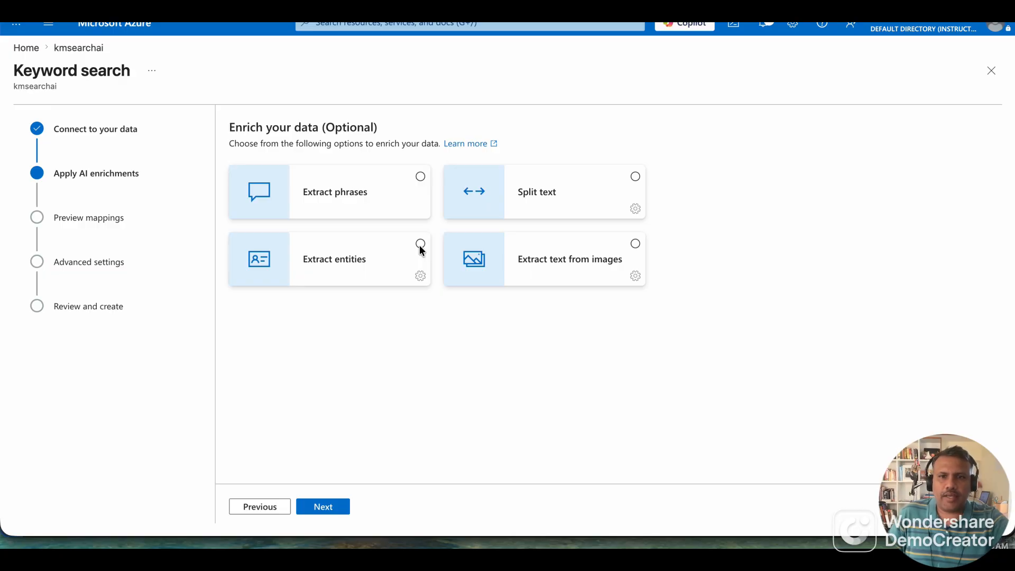
Step: Enable the Extract entities enrichment and save it with Persons and Locations as the entities to extract
{"action": "left_click", "coordinate": [418, 249]}
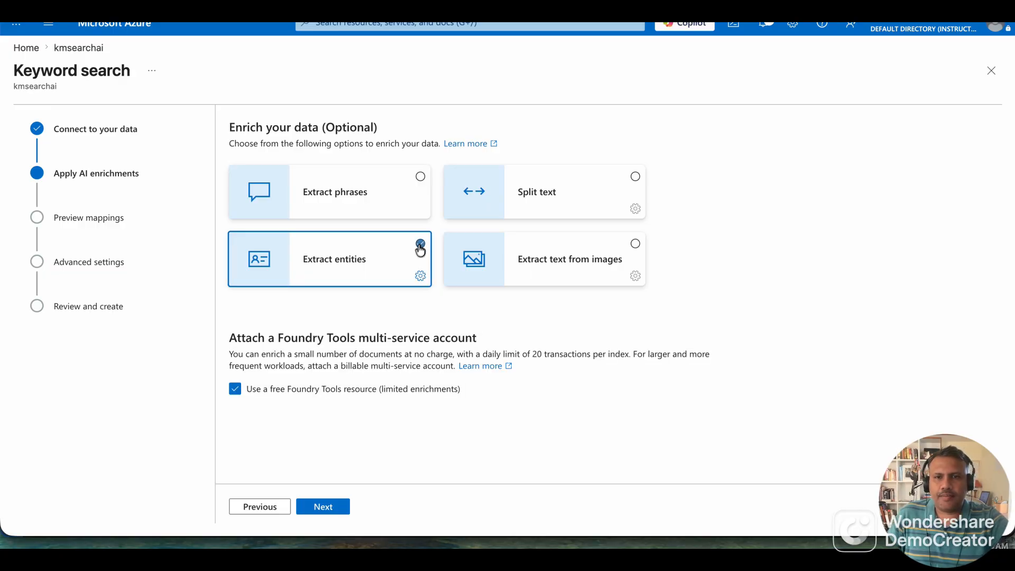
{"action": "left_click", "coordinate": [420, 277]}
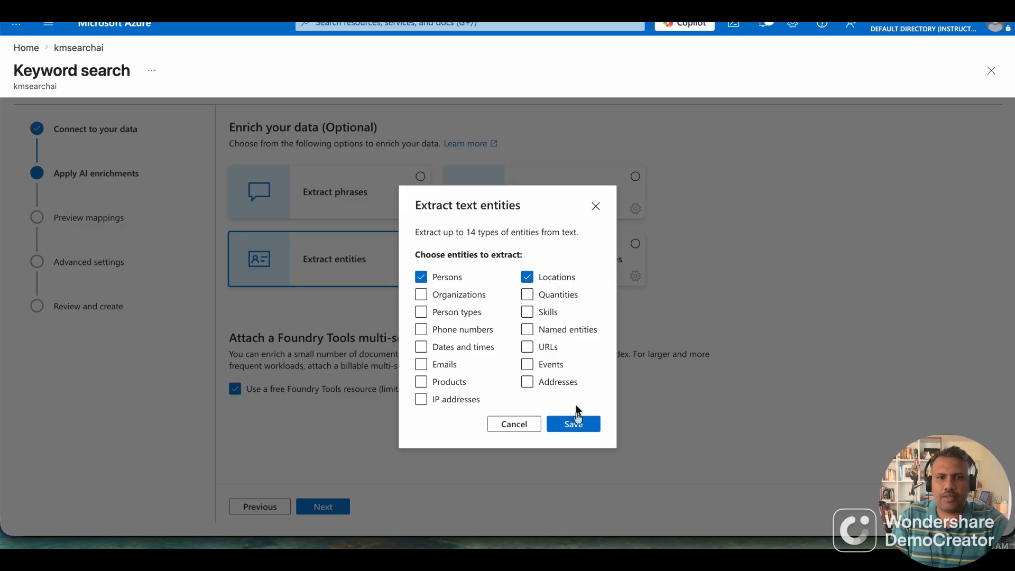
{"action": "left_click", "coordinate": [574, 427]}
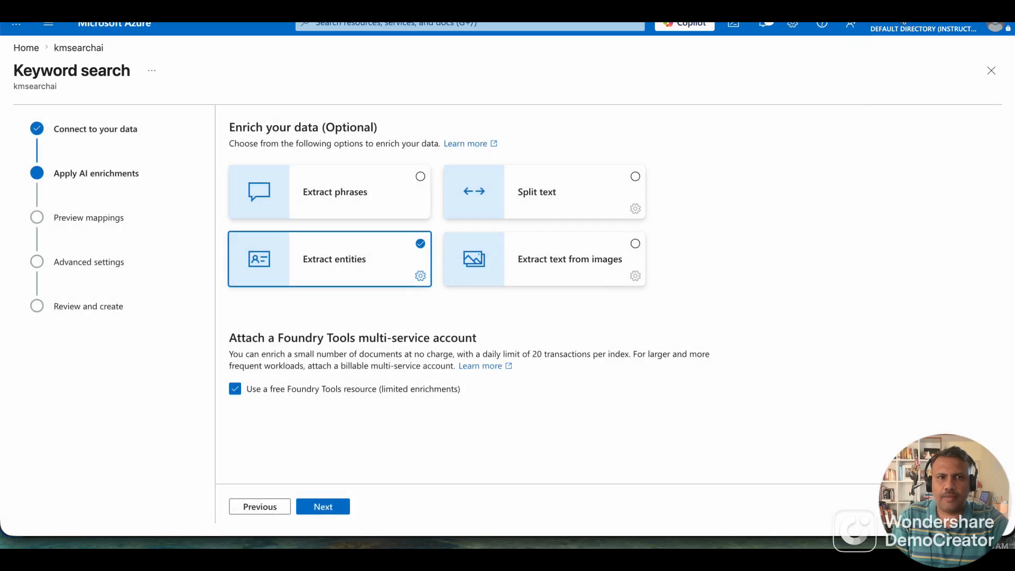
Step: Enable the Extract text from images enrichment with Generate tags and Categorize content, and continue to the mapping preview
{"action": "left_click", "coordinate": [636, 253]}
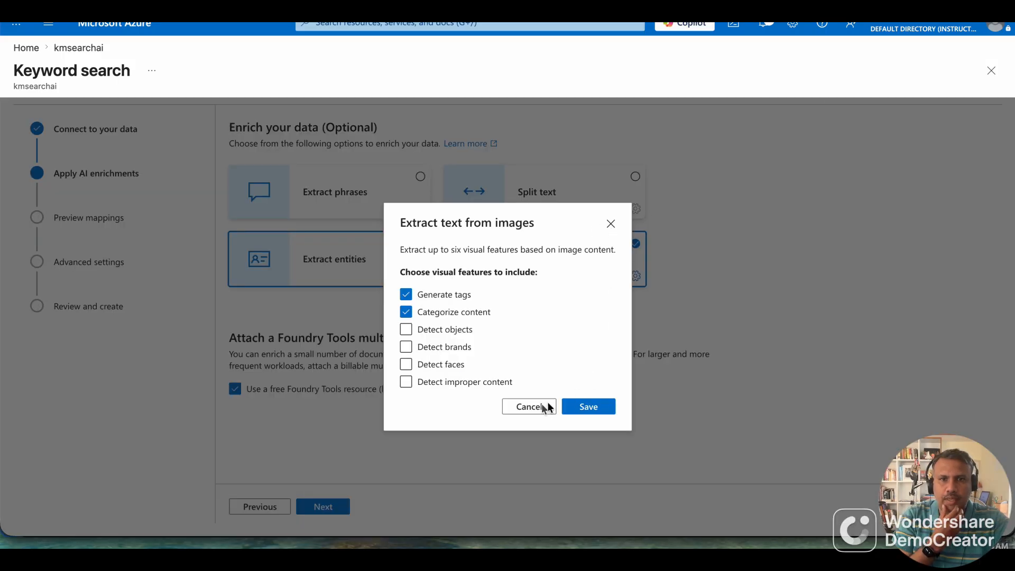
{"action": "left_click", "coordinate": [579, 407]}
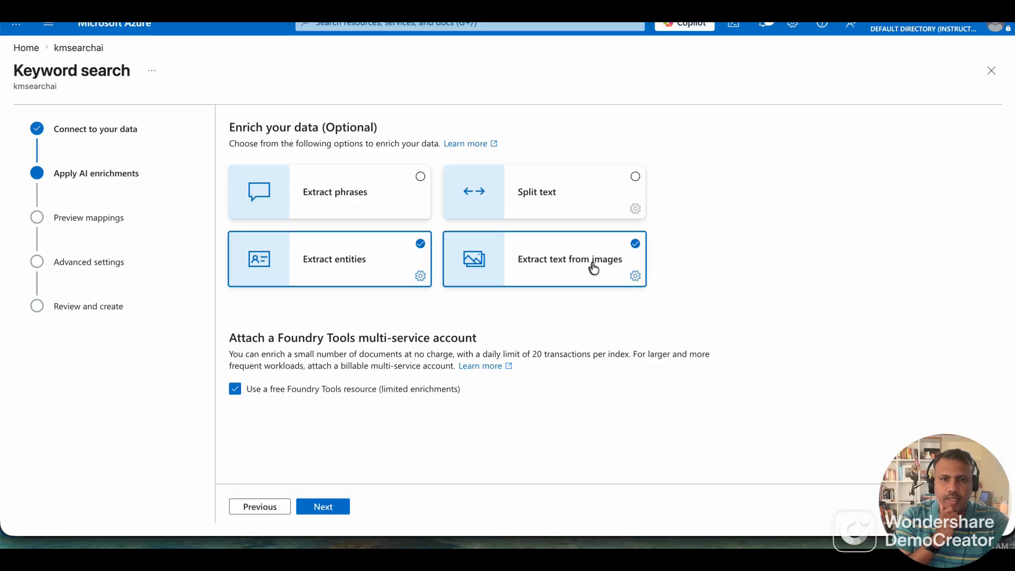
{"action": "left_click", "coordinate": [634, 276]}
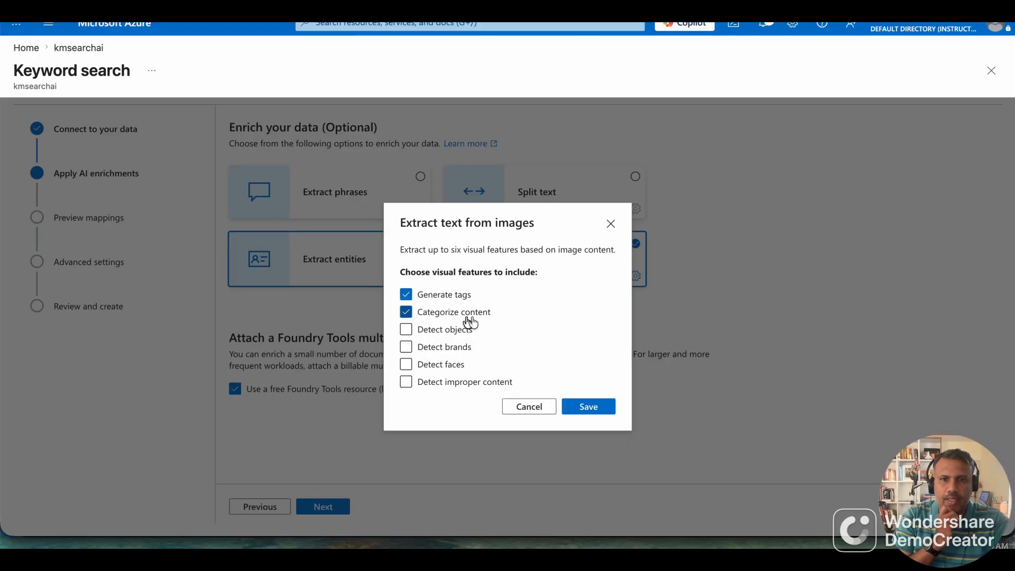
{"action": "left_click", "coordinate": [587, 407]}
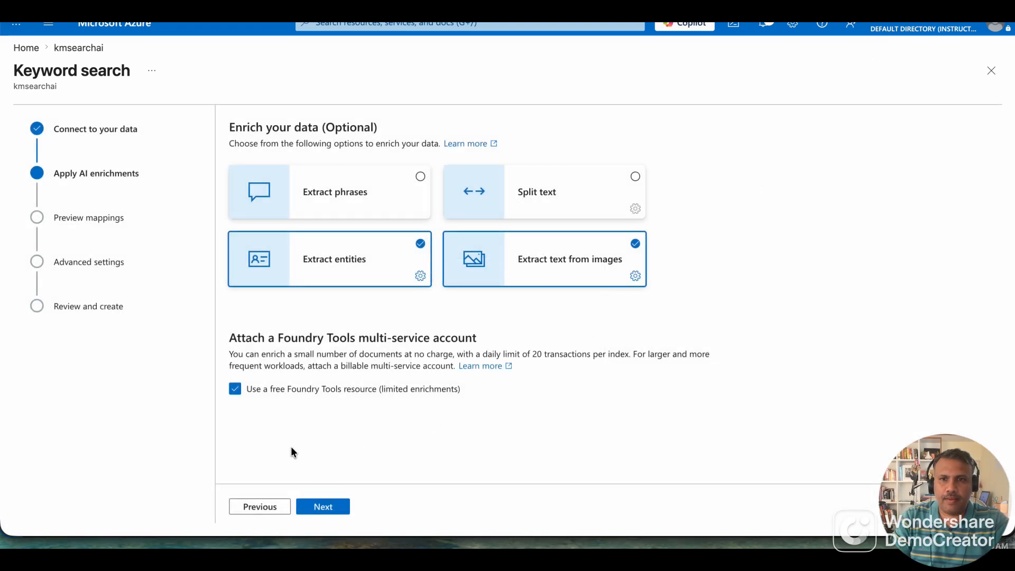
{"action": "left_click", "coordinate": [324, 506]}
Step: Examine the index field mappings, including source columns, target field names and field types
{"action": "scroll", "coordinate": [686, 351], "scroll_direction": "down", "scroll_amount": 2}
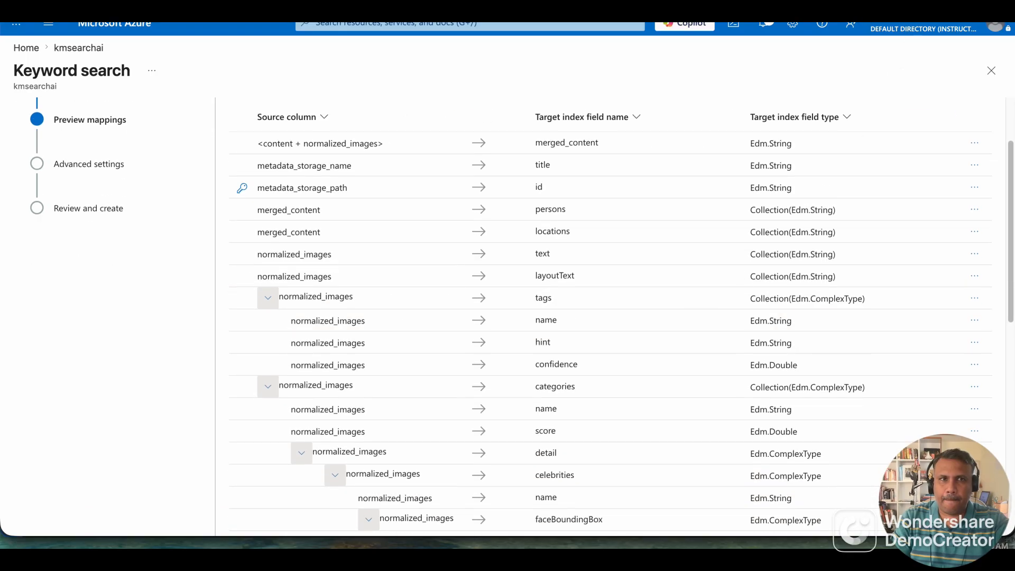
{"action": "scroll", "coordinate": [660, 169], "scroll_direction": "down", "scroll_amount": 10}
{"action": "scroll", "coordinate": [661, 169], "scroll_direction": "up", "scroll_amount": 10}
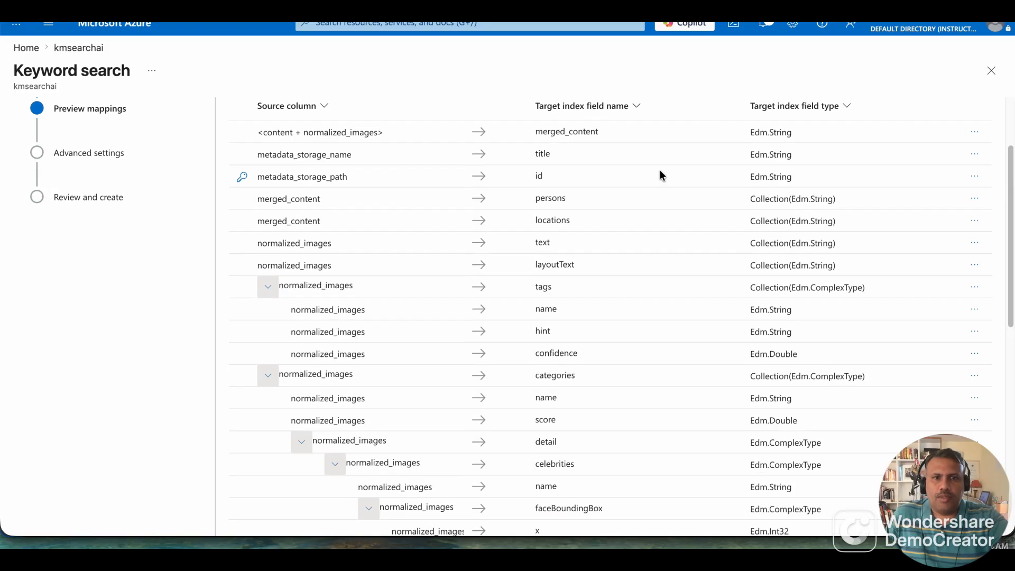
{"action": "scroll", "coordinate": [660, 174], "scroll_direction": "up", "scroll_amount": 2}
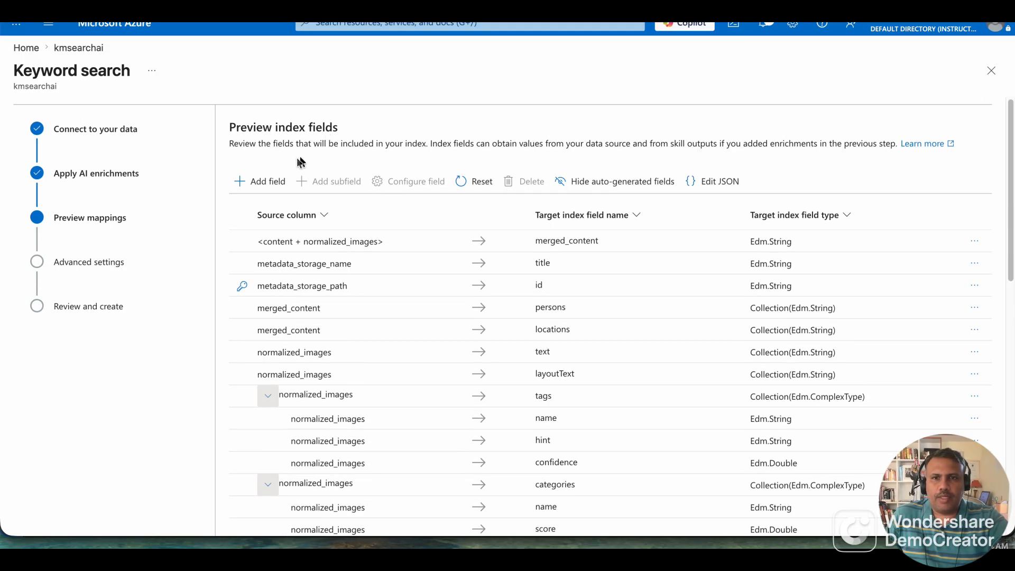
{"action": "scroll", "coordinate": [389, 275], "scroll_direction": "down", "scroll_amount": 15}
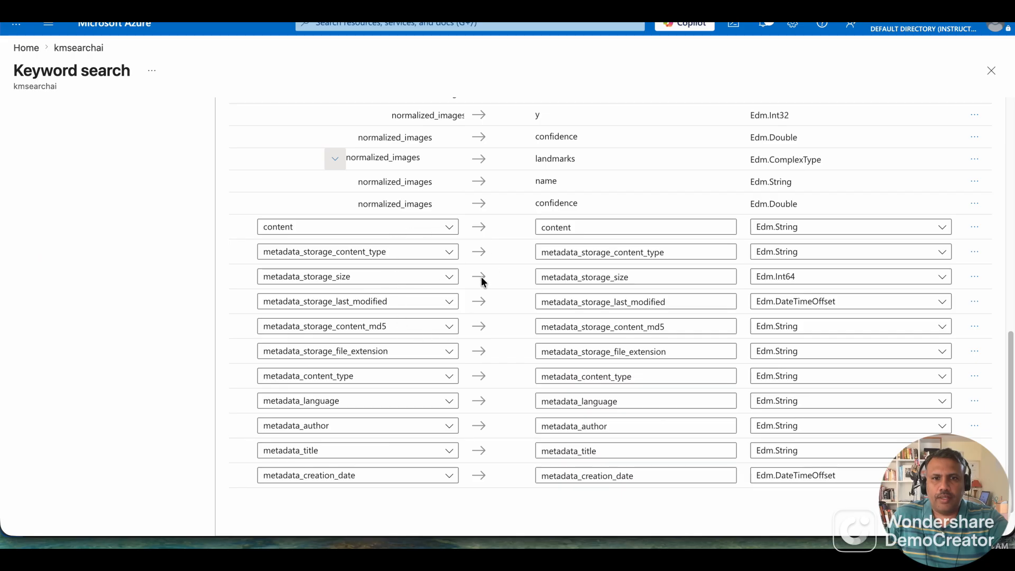
{"action": "scroll", "coordinate": [483, 282], "scroll_direction": "down", "scroll_amount": 2}
{"action": "scroll", "coordinate": [483, 282], "scroll_direction": "up", "scroll_amount": 20}
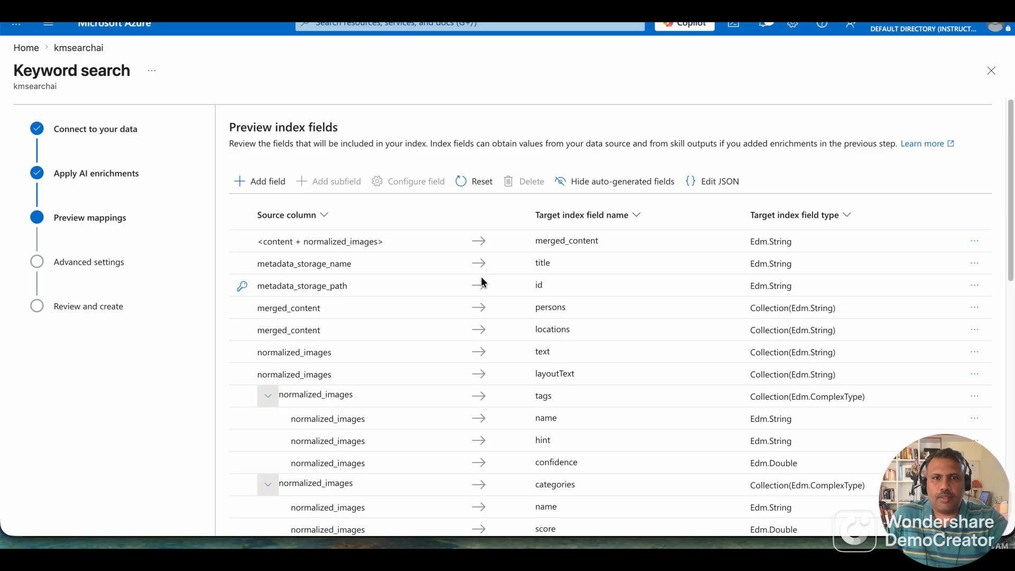
{"action": "scroll", "coordinate": [481, 282], "scroll_direction": "down", "scroll_amount": 15}
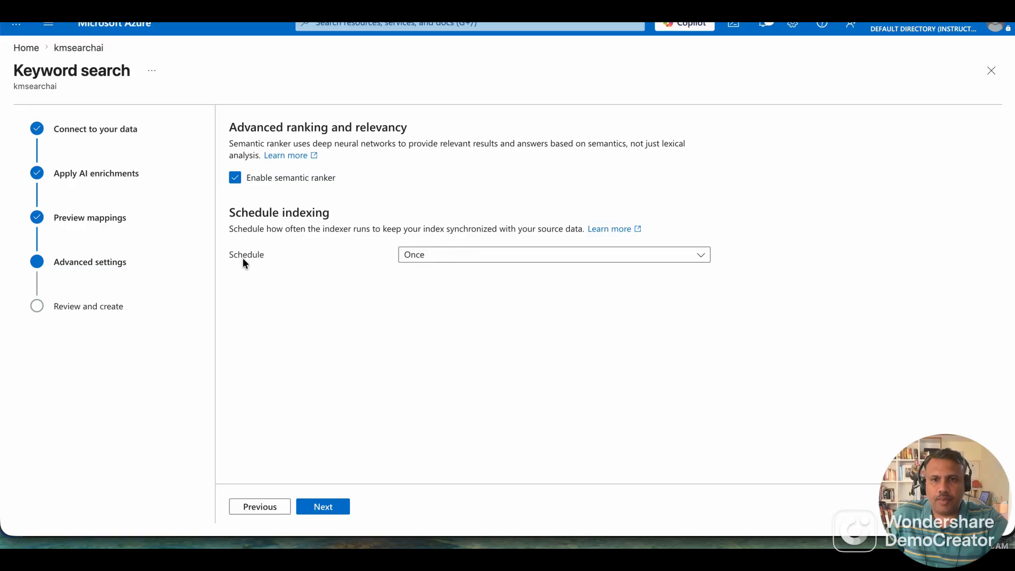
Step: Accept the advanced ranking and schedule settings and set the objects name prefix to margies-index
{"action": "left_click", "coordinate": [325, 508]}
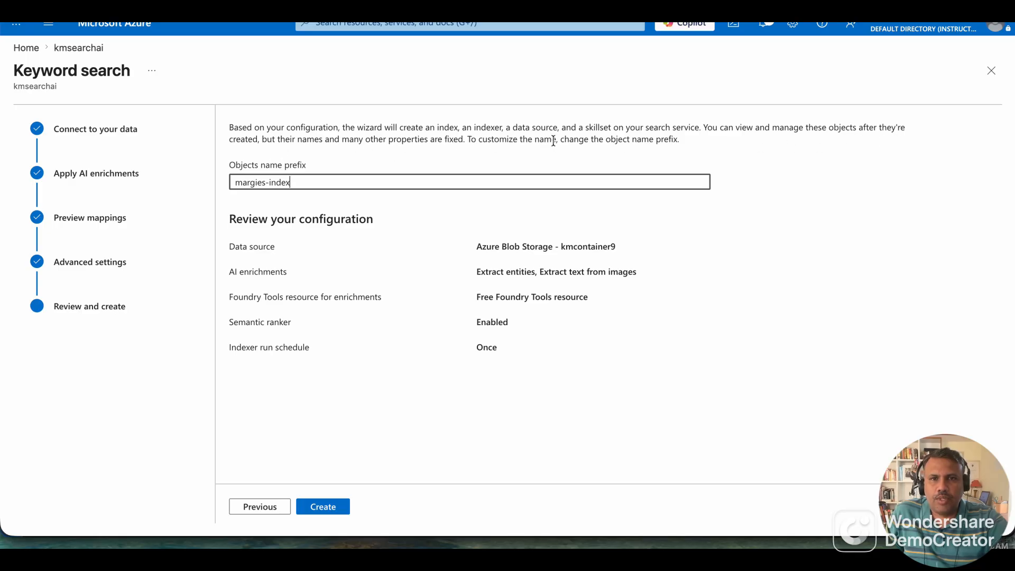
{"action": "left_click_drag", "start_coordinate": [318, 184], "coordinate": [214, 185]}
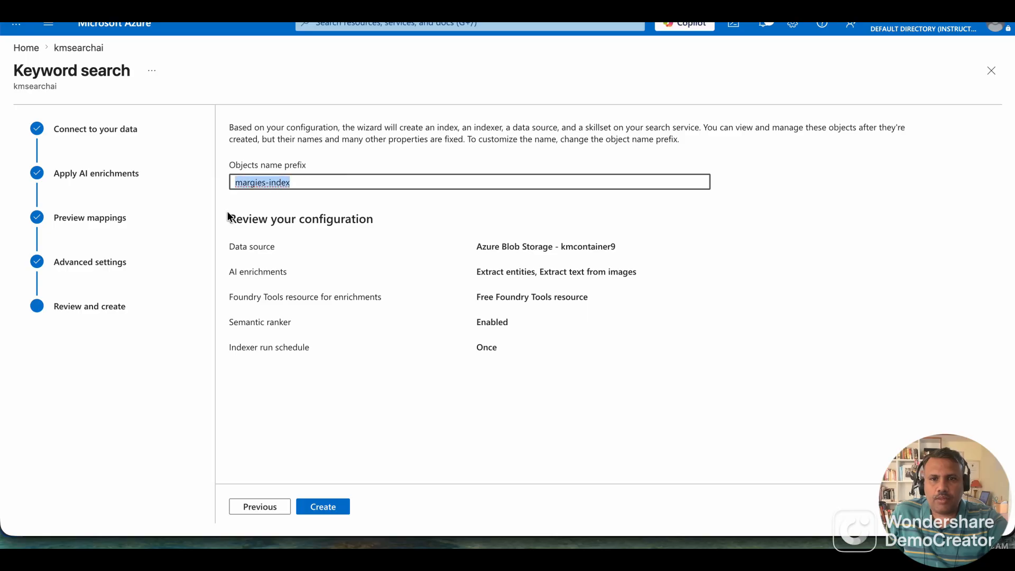
Step: Create the margies-index search objects and check the indexer's run status and succeeded documents in the kmsearchai service
{"action": "left_click", "coordinate": [339, 508]}
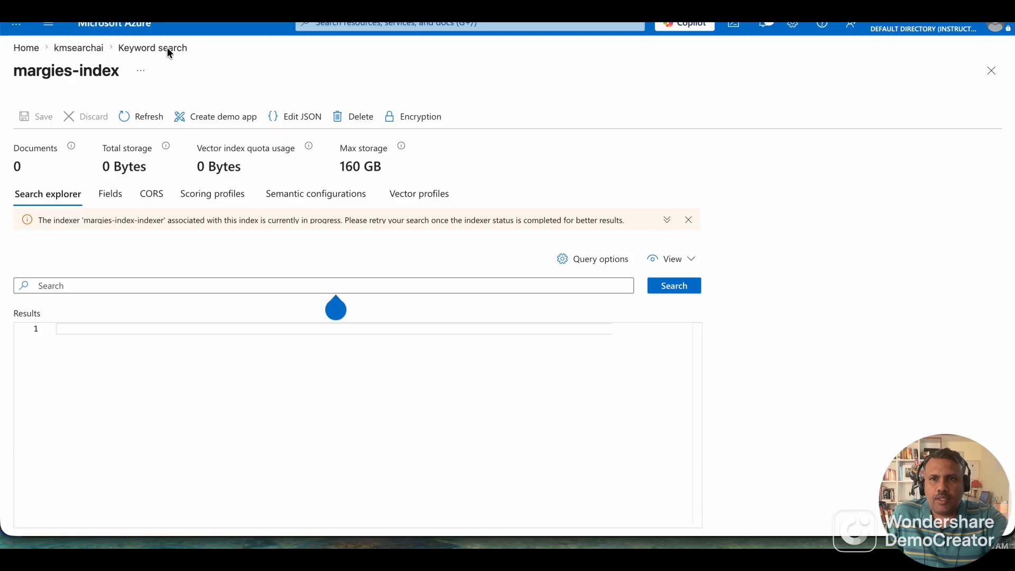
{"action": "left_click", "coordinate": [88, 48]}
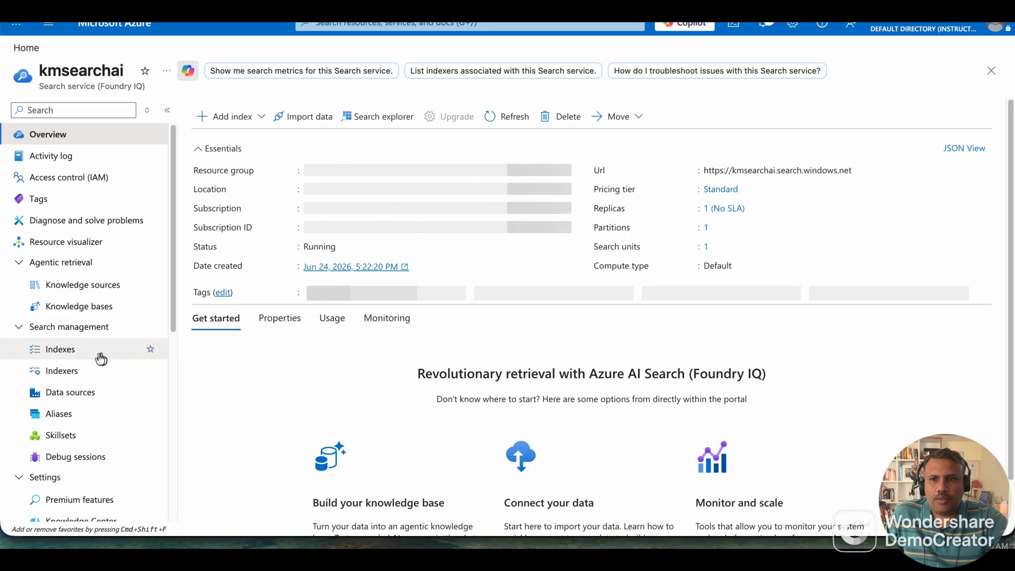
{"action": "left_click", "coordinate": [69, 351]}
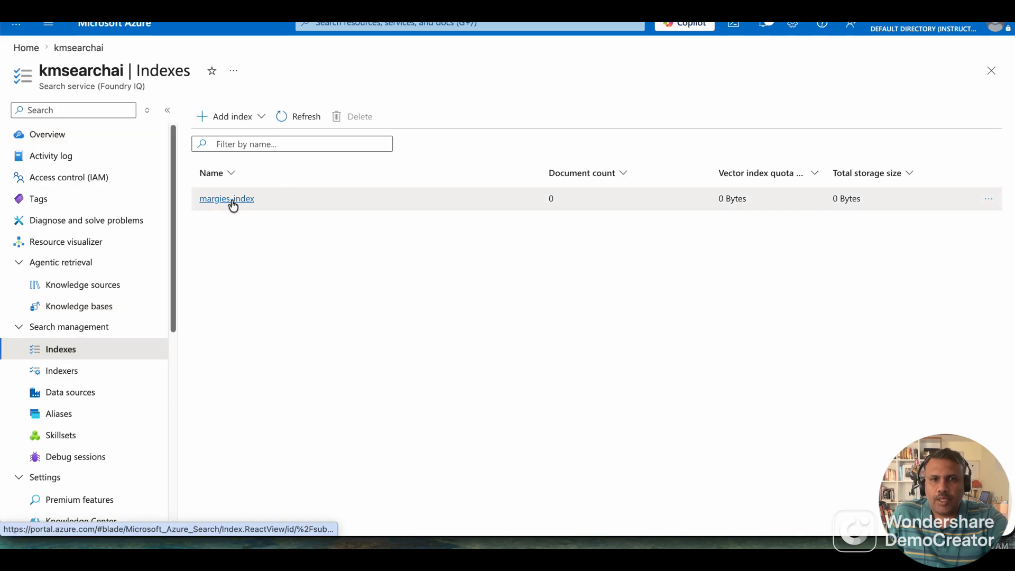
{"action": "left_click", "coordinate": [77, 370]}
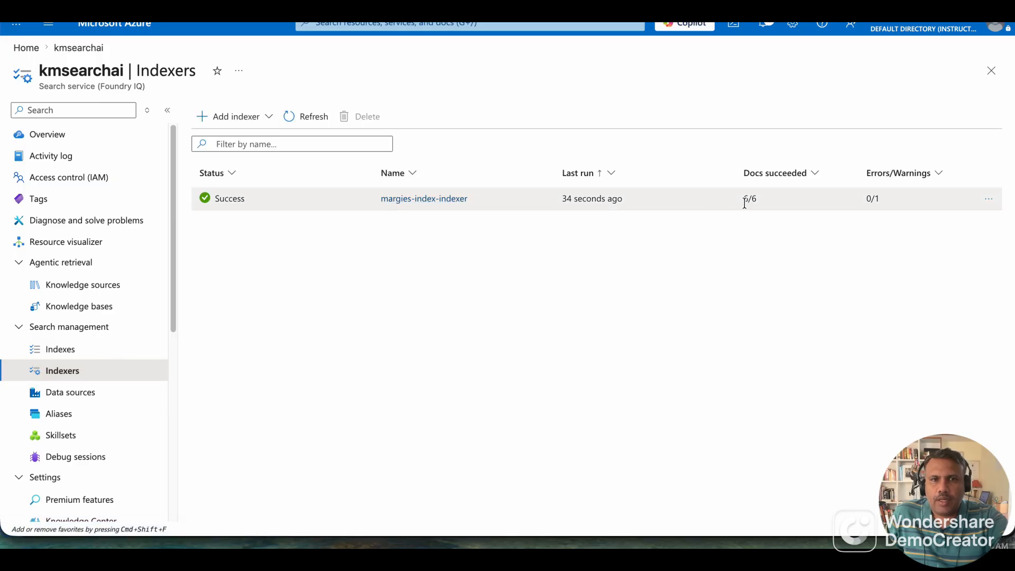
{"action": "left_click_drag", "start_coordinate": [744, 198], "coordinate": [770, 203]}
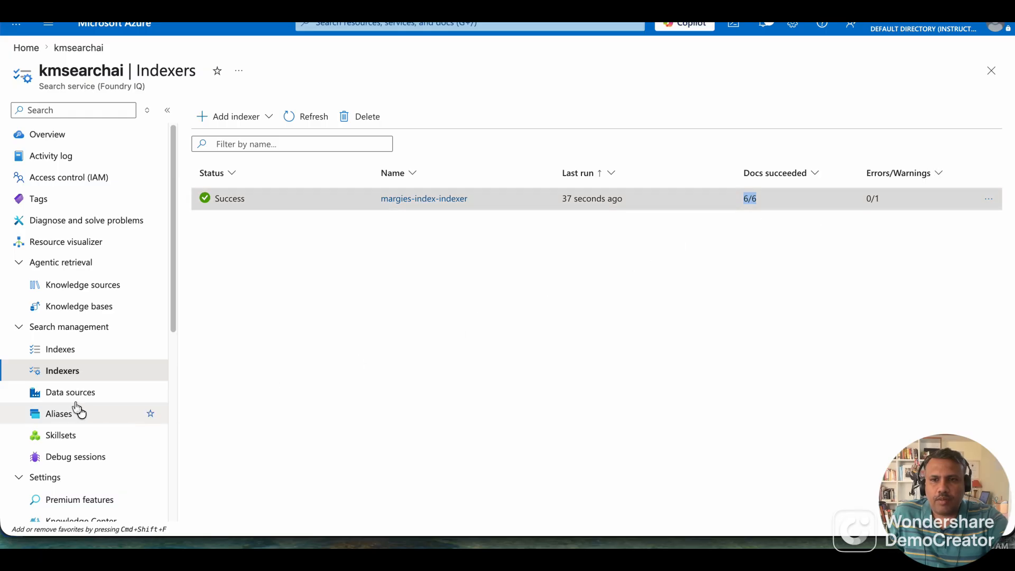
Step: Examine the margies-index-skillset definition, covering its language detection, image analysis, merge, OCR and entity recognition skills, and close it
{"action": "left_click", "coordinate": [63, 435]}
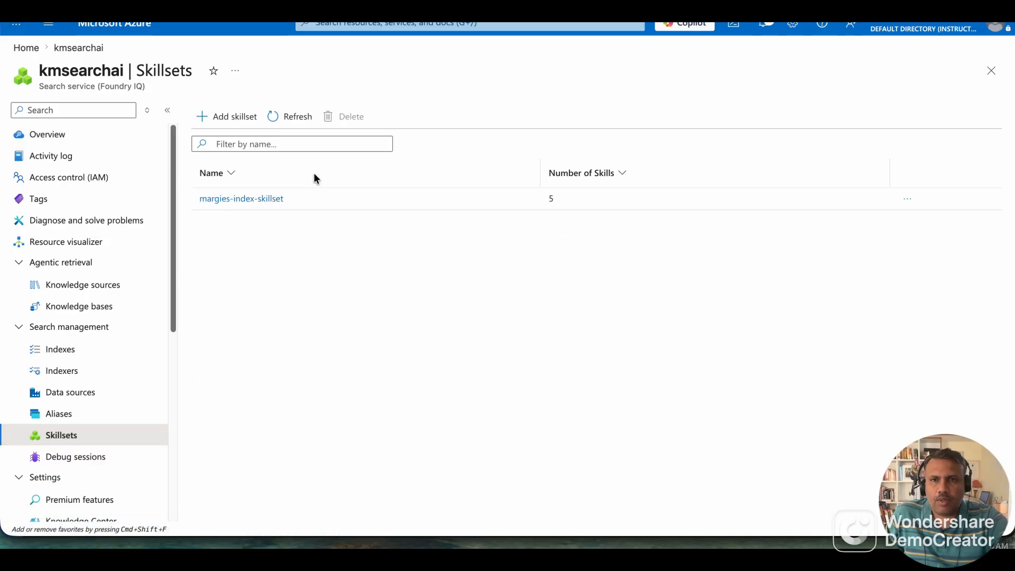
{"action": "left_click", "coordinate": [256, 200]}
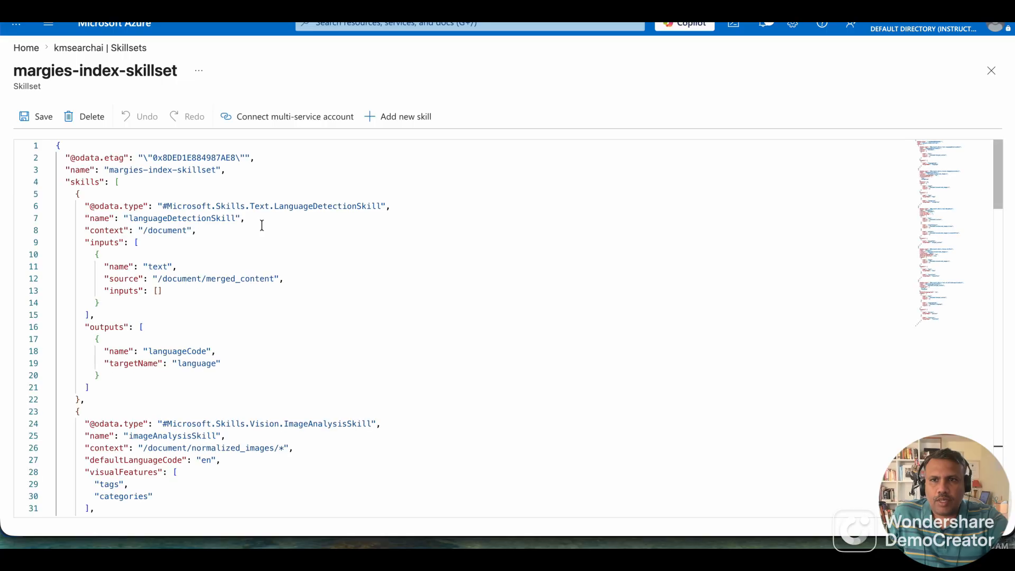
{"action": "double_click", "coordinate": [199, 218]}
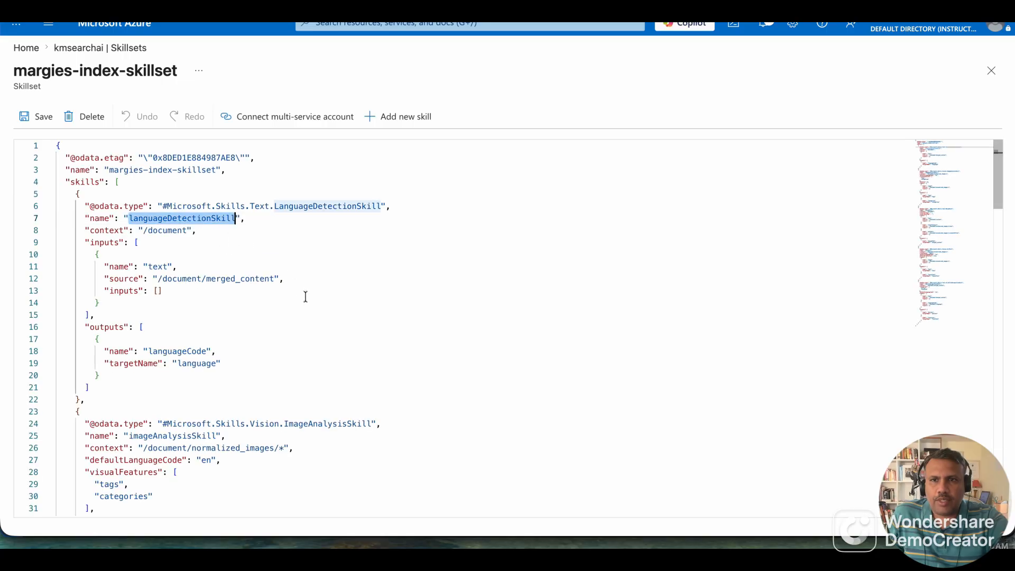
{"action": "scroll", "coordinate": [305, 296], "scroll_direction": "down", "scroll_amount": 9}
{"action": "scroll", "coordinate": [305, 296], "scroll_direction": "up", "scroll_amount": 6}
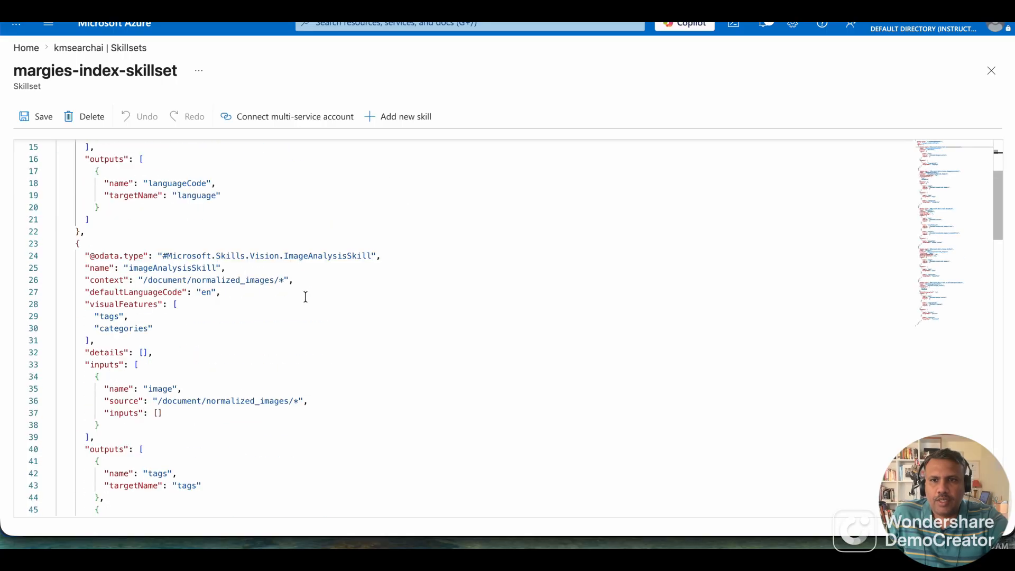
{"action": "double_click", "coordinate": [192, 271]}
{"action": "scroll", "coordinate": [318, 328], "scroll_direction": "down", "scroll_amount": 6}
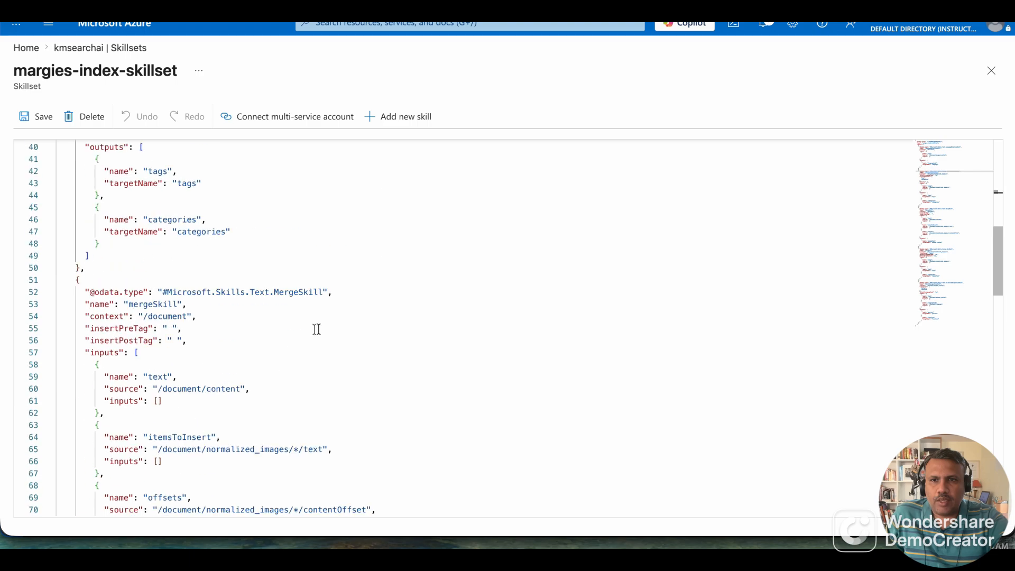
{"action": "double_click", "coordinate": [160, 304]}
{"action": "scroll", "coordinate": [299, 351], "scroll_direction": "down", "scroll_amount": 9}
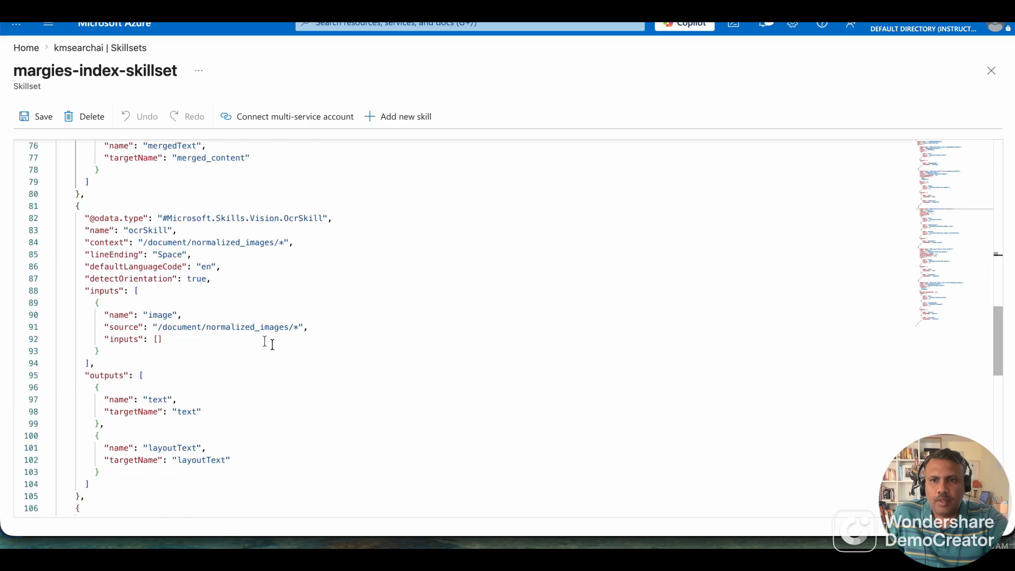
{"action": "left_click", "coordinate": [153, 230]}
{"action": "double_click", "coordinate": [153, 231]}
{"action": "scroll", "coordinate": [286, 372], "scroll_direction": "down", "scroll_amount": 6}
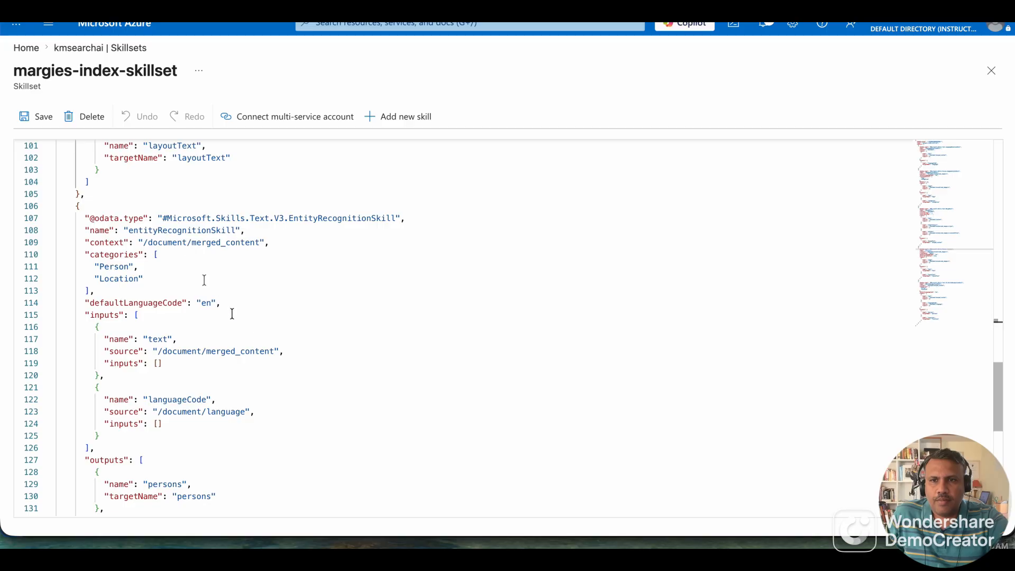
{"action": "left_click", "coordinate": [170, 231]}
{"action": "double_click", "coordinate": [170, 231]}
{"action": "scroll", "coordinate": [281, 410], "scroll_direction": "up", "scroll_amount": 6}
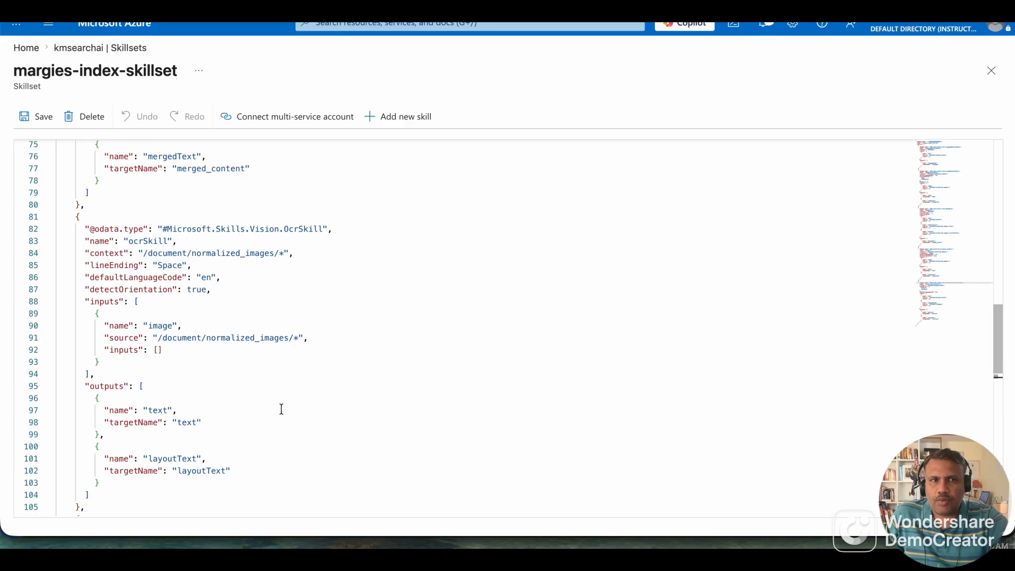
{"action": "scroll", "coordinate": [281, 409], "scroll_direction": "up", "scroll_amount": 15}
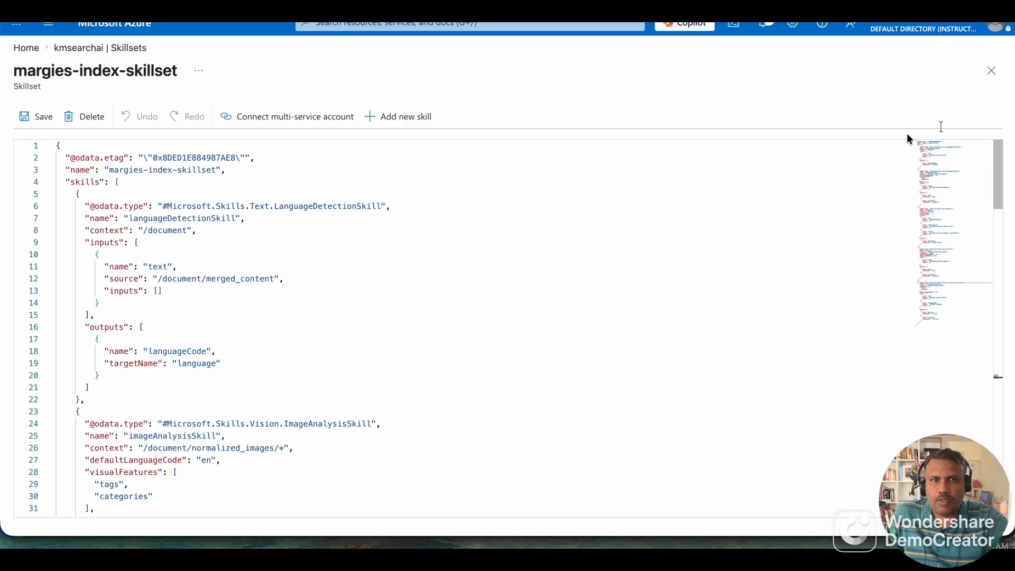
{"action": "left_click", "coordinate": [991, 75]}
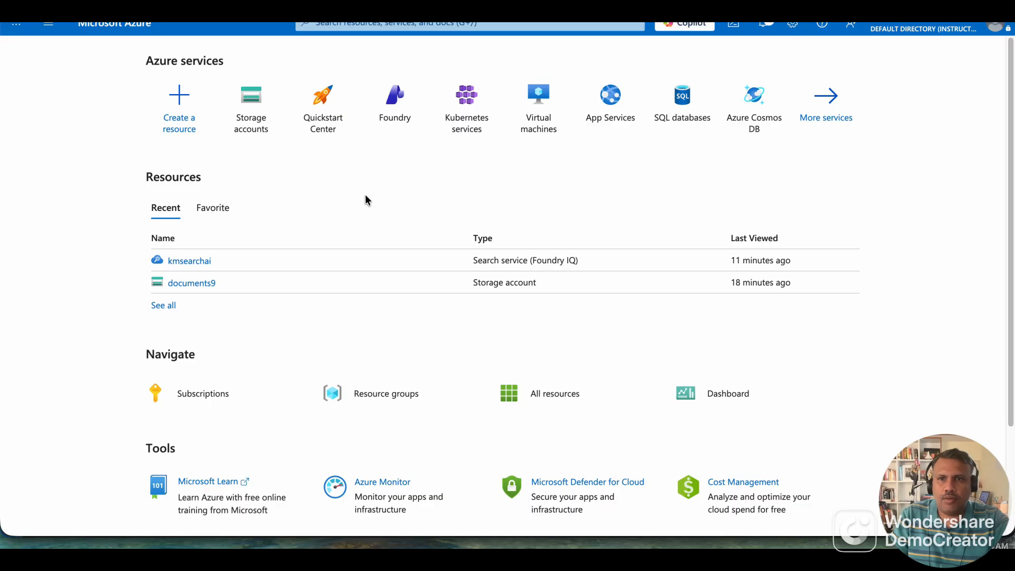
Step: Open Search explorer for the kmsearchai service and query margies-index for all documents with *
{"action": "left_click", "coordinate": [186, 260]}
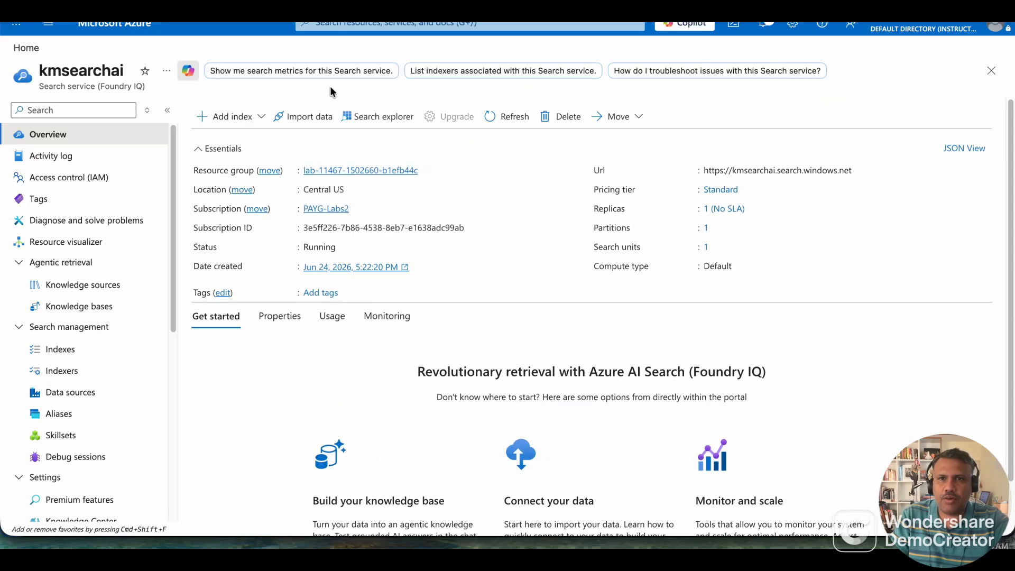
{"action": "left_click", "coordinate": [374, 119]}
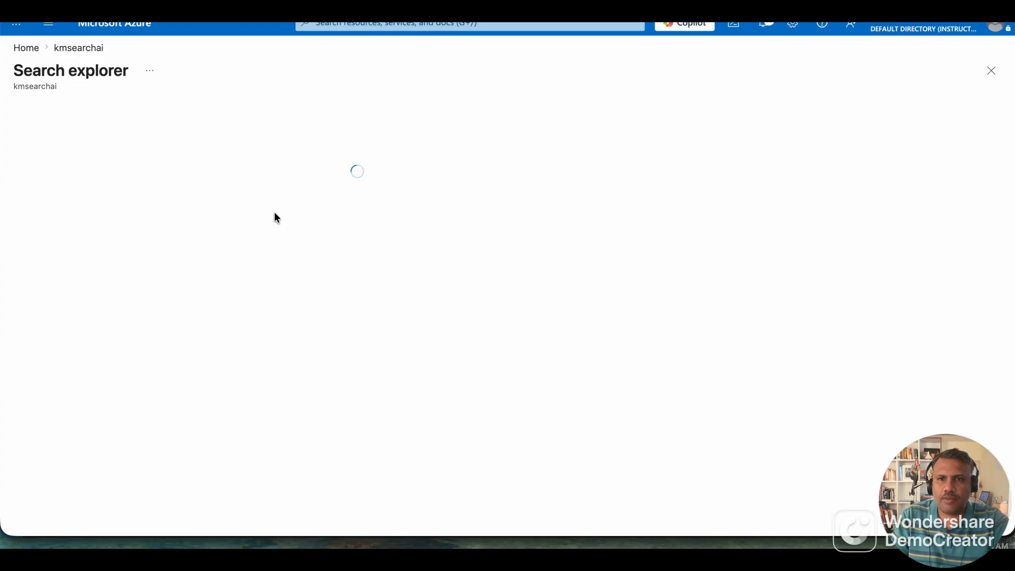
{"action": "left_click", "coordinate": [79, 205]}
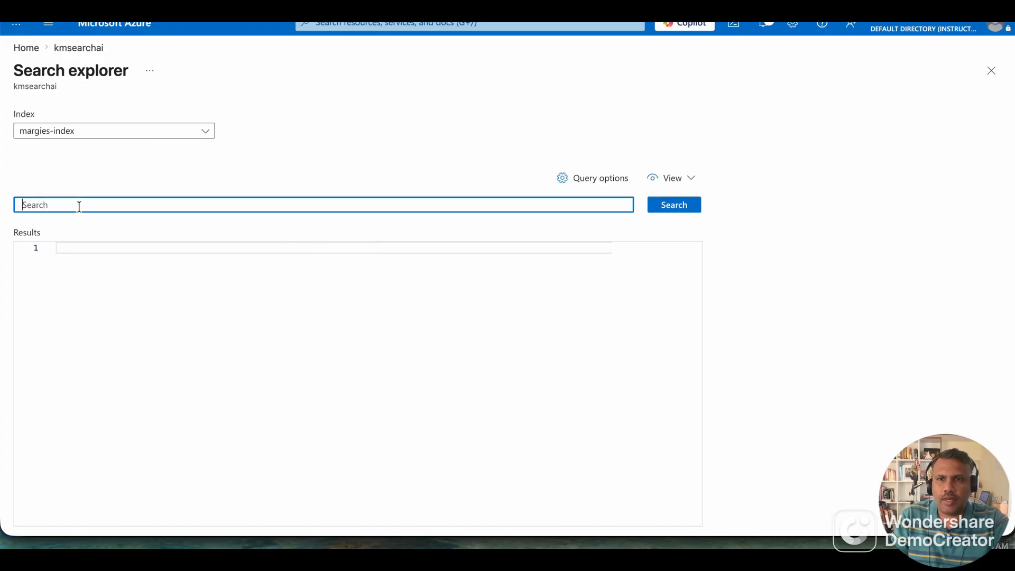
{"action": "type", "text": "*"}
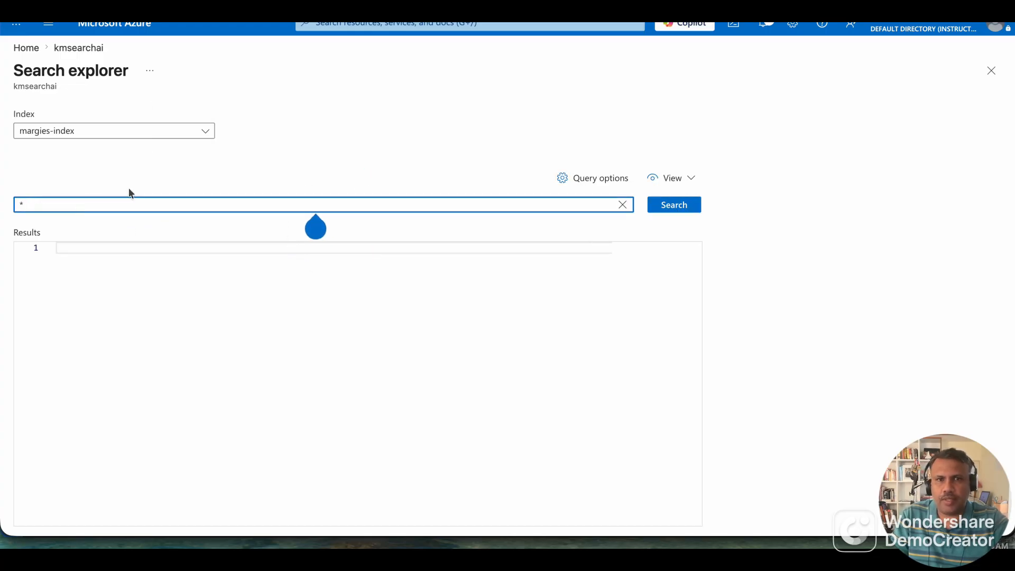
{"action": "left_click", "coordinate": [675, 207]}
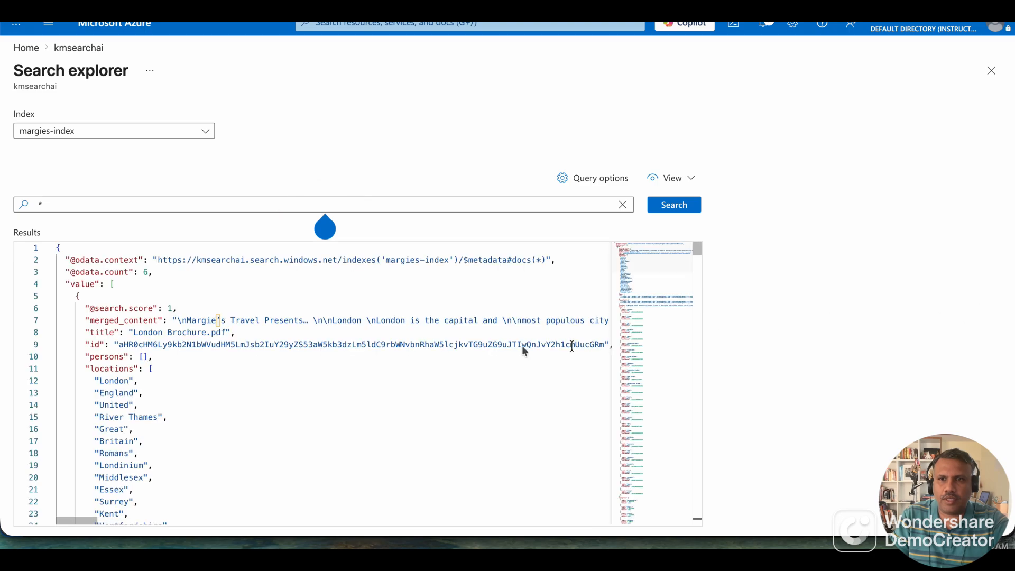
Step: Switch Search explorer to the JSON view and examine the default query's type, semantic configuration, captions, answers and rewrite settings
{"action": "left_click", "coordinate": [687, 179]}
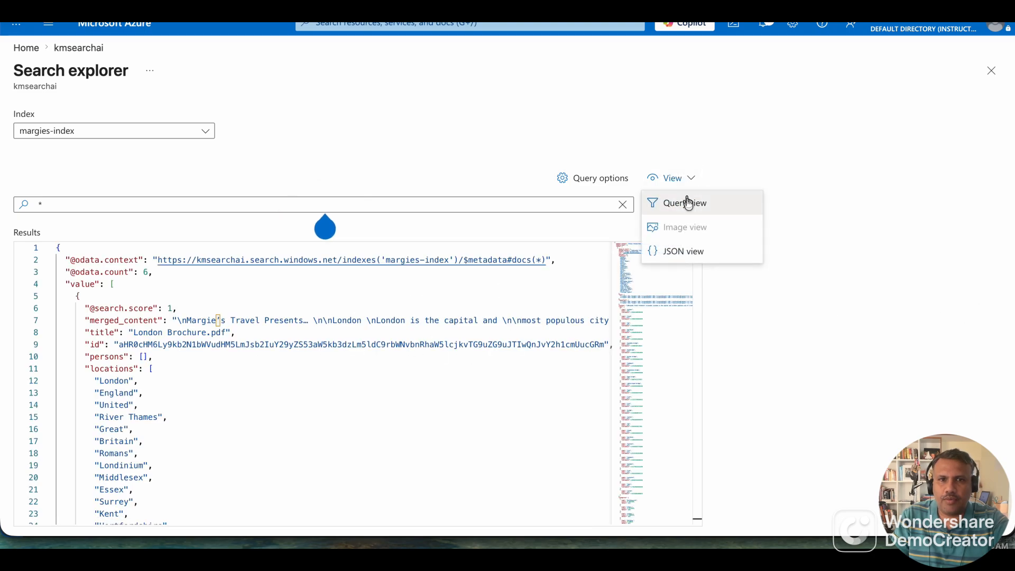
{"action": "left_click", "coordinate": [682, 250]}
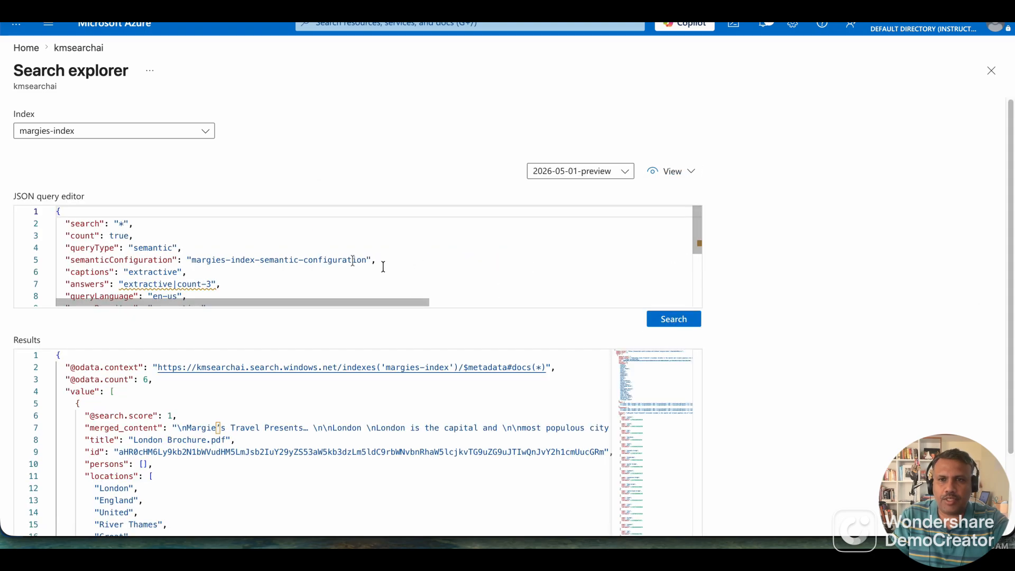
{"action": "double_click", "coordinate": [332, 259]}
{"action": "scroll", "coordinate": [332, 257], "scroll_direction": "down", "scroll_amount": 3}
{"action": "scroll", "coordinate": [333, 259], "scroll_direction": "up", "scroll_amount": 2}
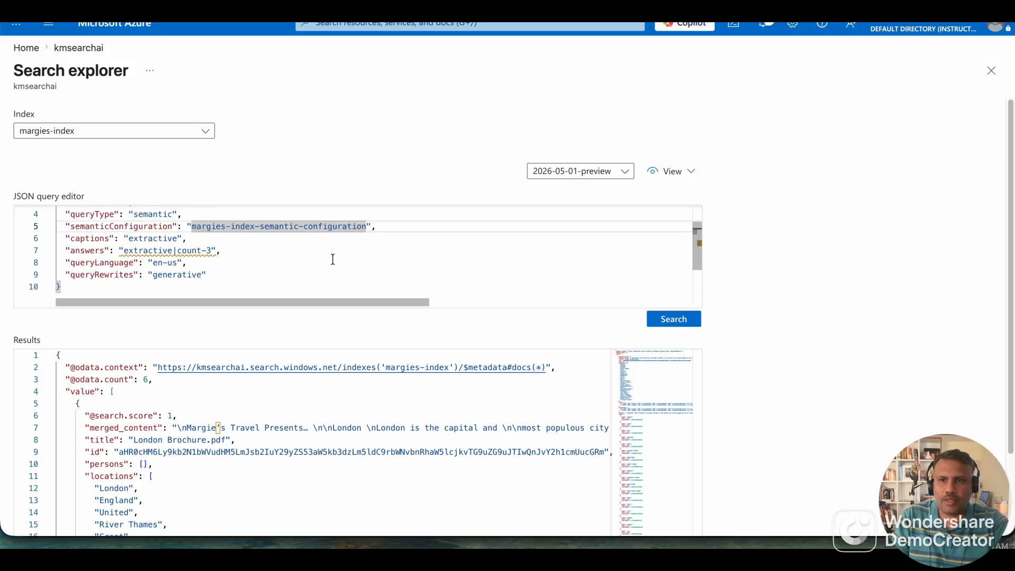
{"action": "scroll", "coordinate": [332, 259], "scroll_direction": "up", "scroll_amount": 1}
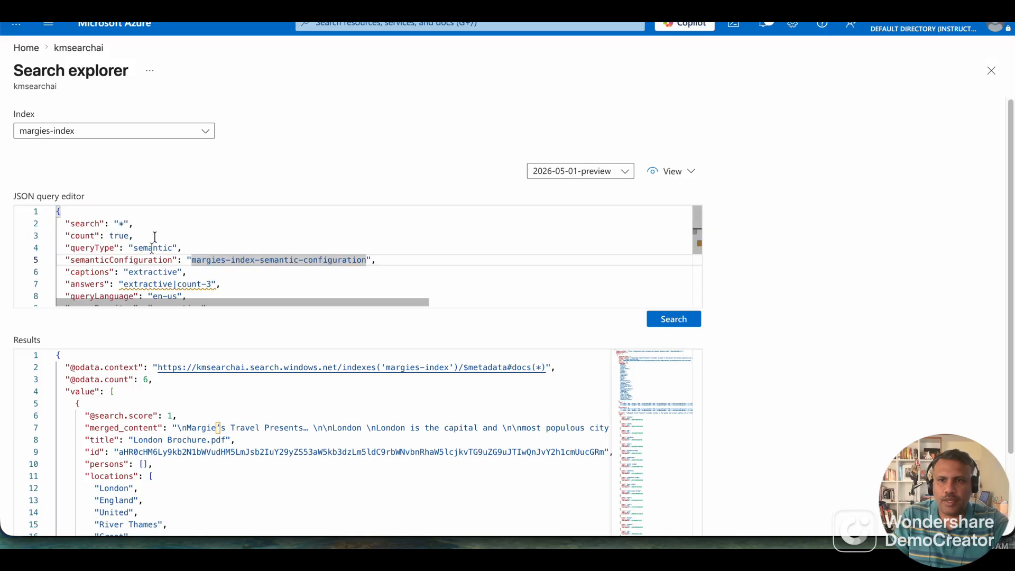
{"action": "mouse_move", "coordinate": [103, 248]}
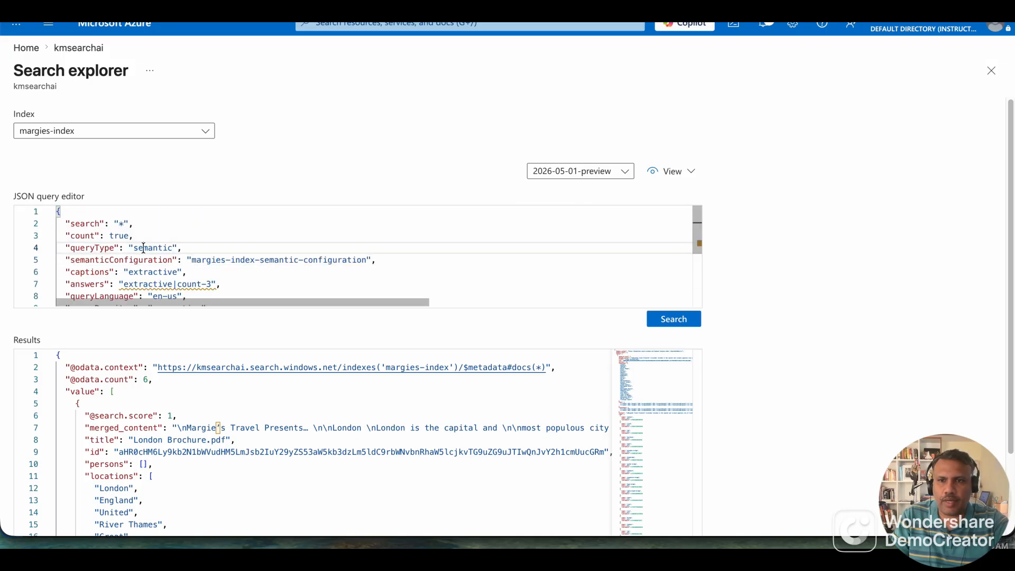
{"action": "double_click", "coordinate": [143, 247]}
{"action": "scroll", "coordinate": [317, 266], "scroll_direction": "down", "scroll_amount": 2}
{"action": "scroll", "coordinate": [317, 266], "scroll_direction": "up", "scroll_amount": 1}
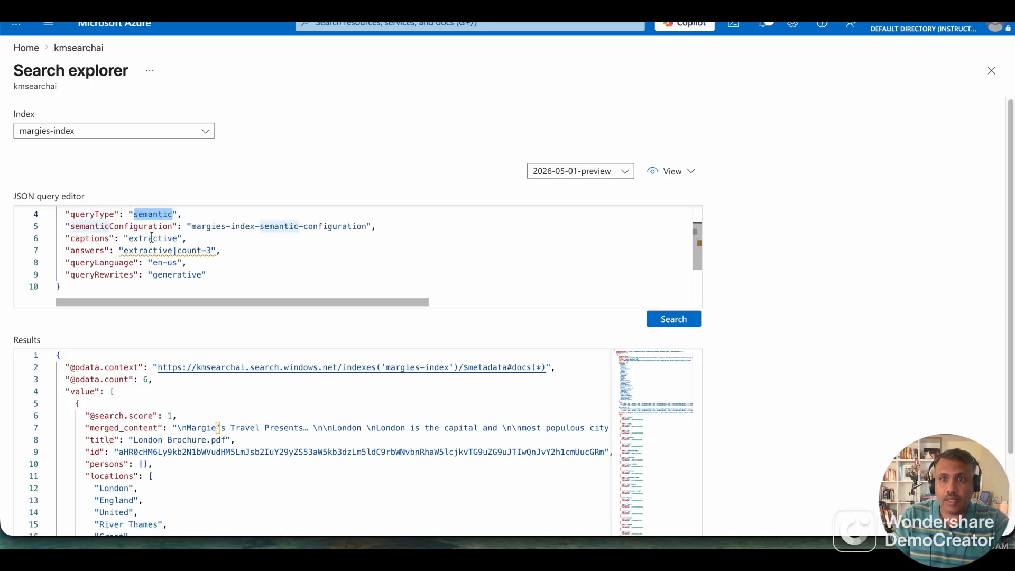
{"action": "mouse_move", "coordinate": [276, 227]}
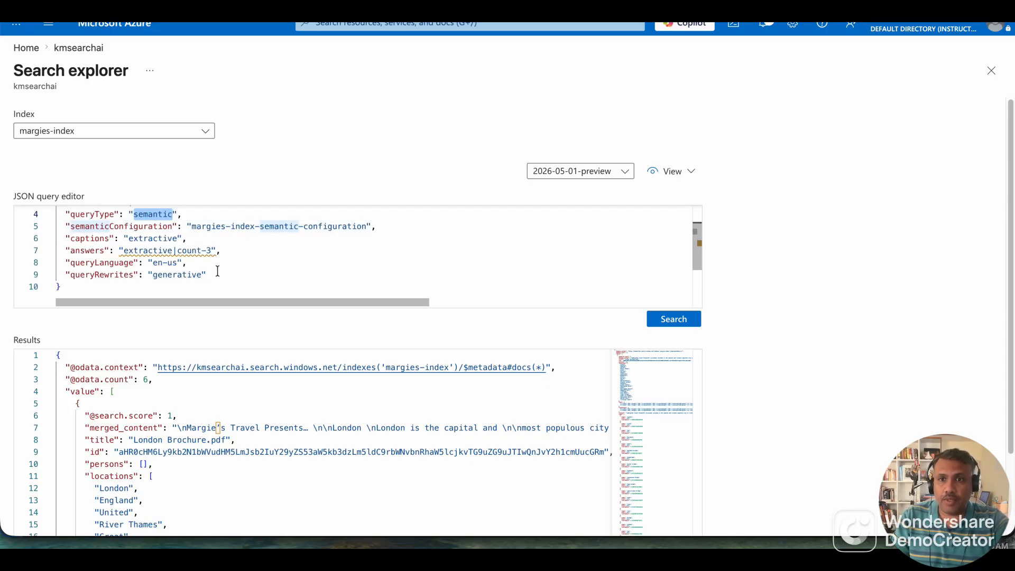
{"action": "scroll", "coordinate": [217, 271], "scroll_direction": "up", "scroll_amount": 1}
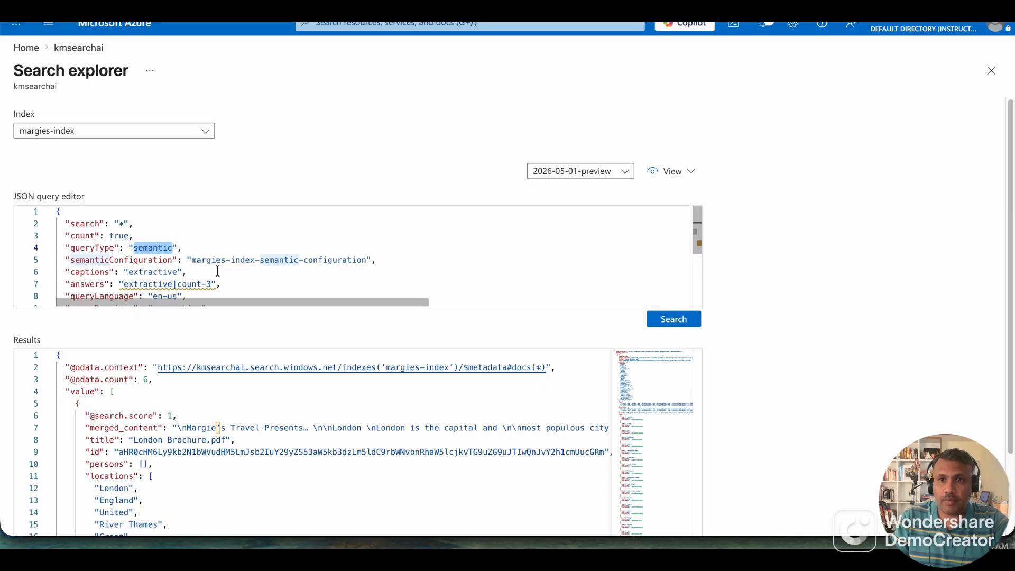
{"action": "scroll", "coordinate": [217, 270], "scroll_direction": "down", "scroll_amount": 1}
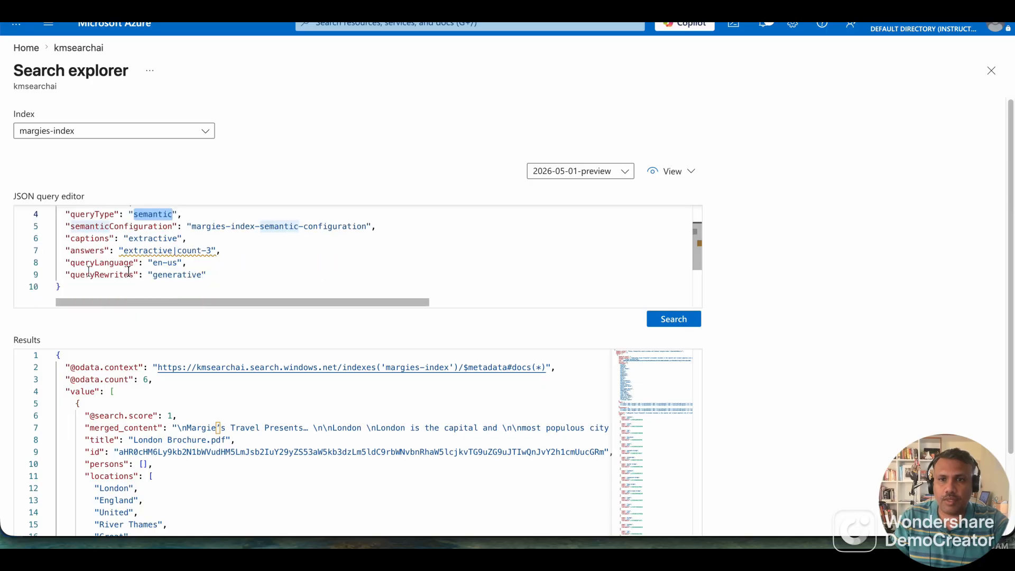
Step: Replace the JSON query with one that sets search to "*" and count to true, and run it
{"action": "key", "text": "ctrl+a"}
{"action": "scroll", "coordinate": [235, 245], "scroll_direction": "up", "scroll_amount": 1}
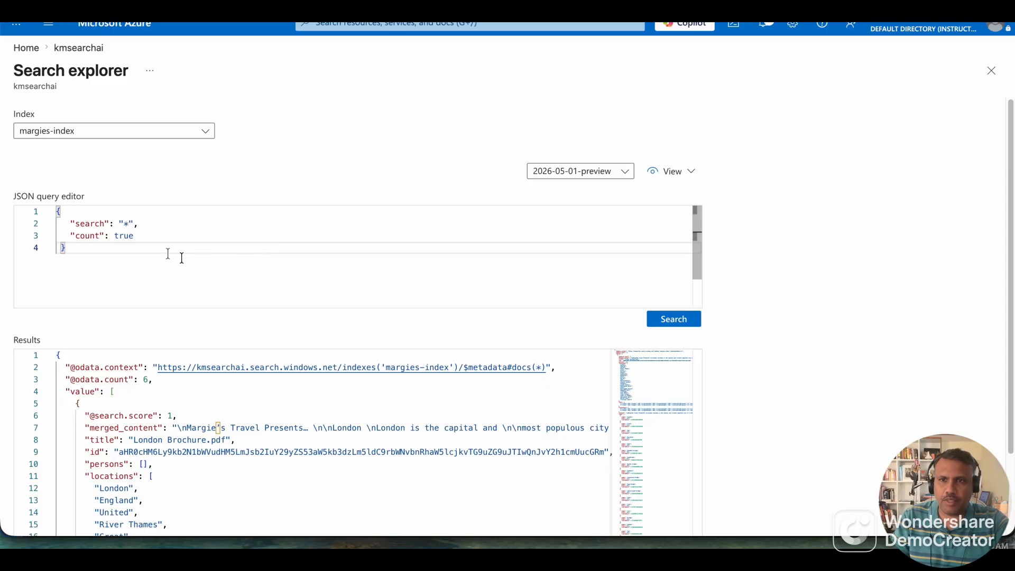
{"action": "left_click_drag", "start_coordinate": [119, 223], "coordinate": [137, 224]}
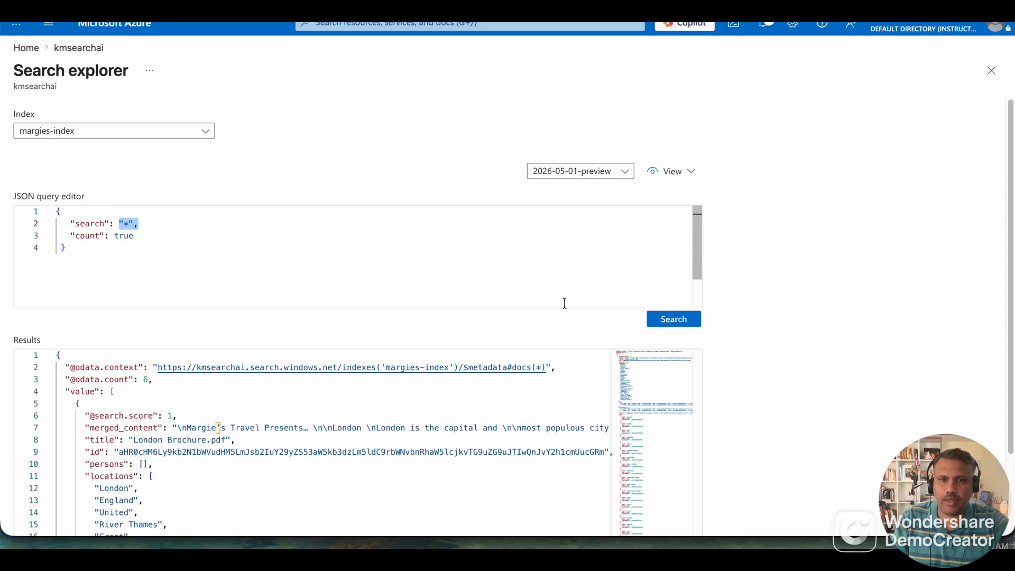
{"action": "left_click", "coordinate": [658, 325]}
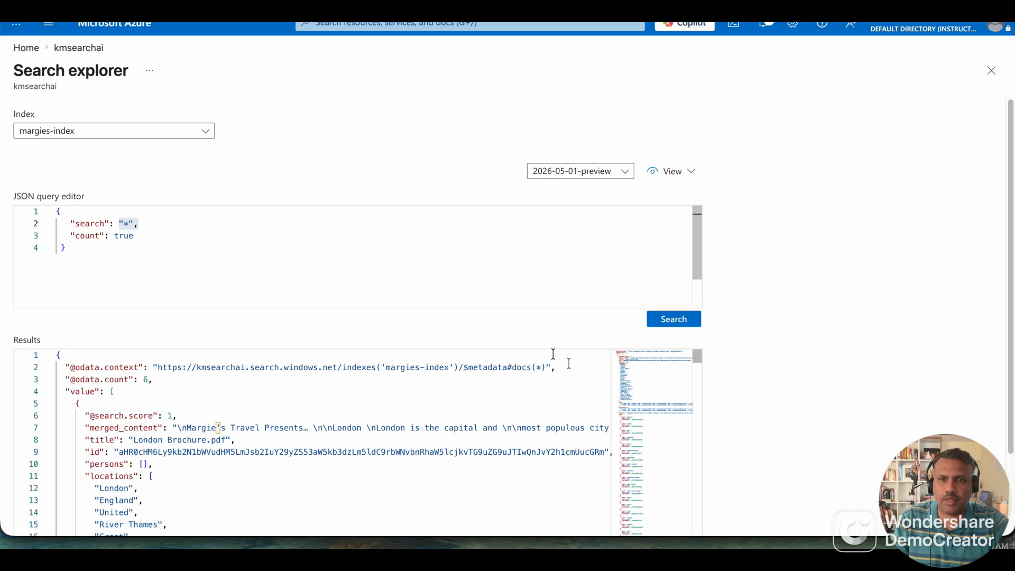
Step: Examine the JSON query results, including the document count, extracted layout text, content and image tags
{"action": "left_click_drag", "start_coordinate": [169, 380], "coordinate": [36, 380]}
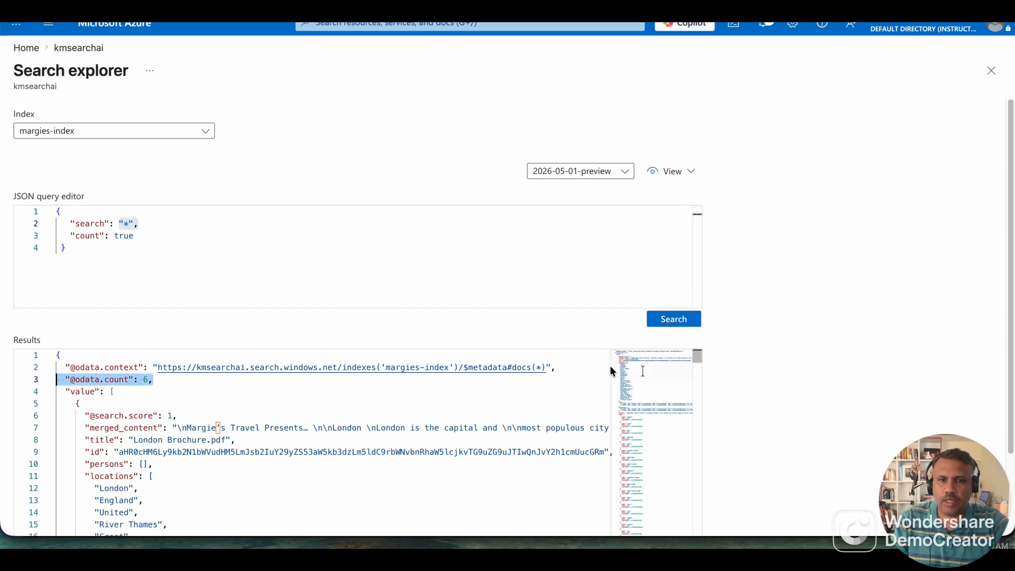
{"action": "left_click_drag", "start_coordinate": [697, 356], "coordinate": [703, 538]}
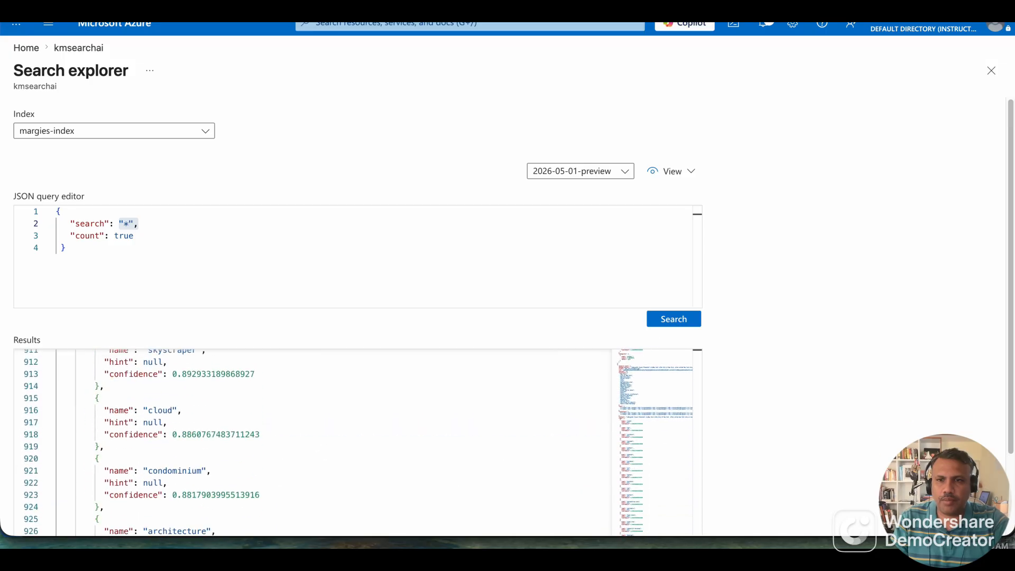
{"action": "scroll", "coordinate": [861, 449], "scroll_direction": "down", "scroll_amount": 2}
{"action": "scroll", "coordinate": [548, 442], "scroll_direction": "down", "scroll_amount": 5}
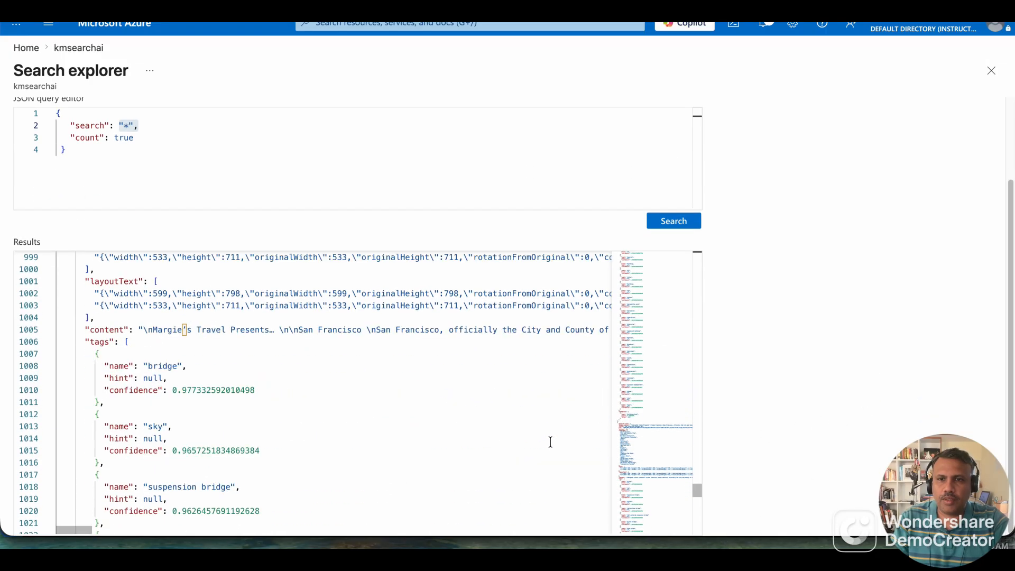
Step: Examine the indexed brochure entries for their titles, merged content, locations, image tags, categories and the overall document count
{"action": "scroll", "coordinate": [593, 469], "scroll_direction": "down", "scroll_amount": 10}
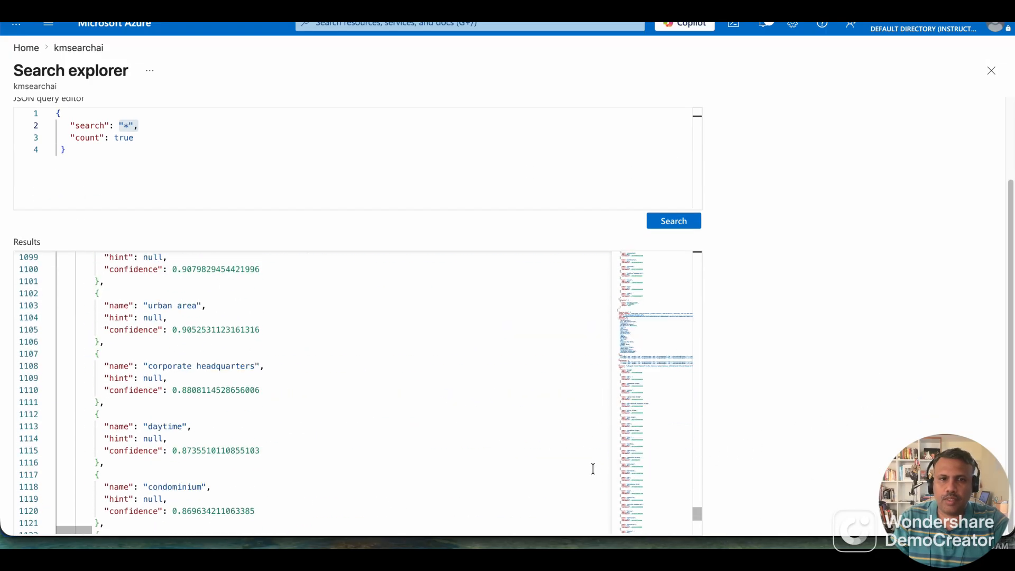
{"action": "scroll", "coordinate": [479, 467], "scroll_direction": "up", "scroll_amount": 3}
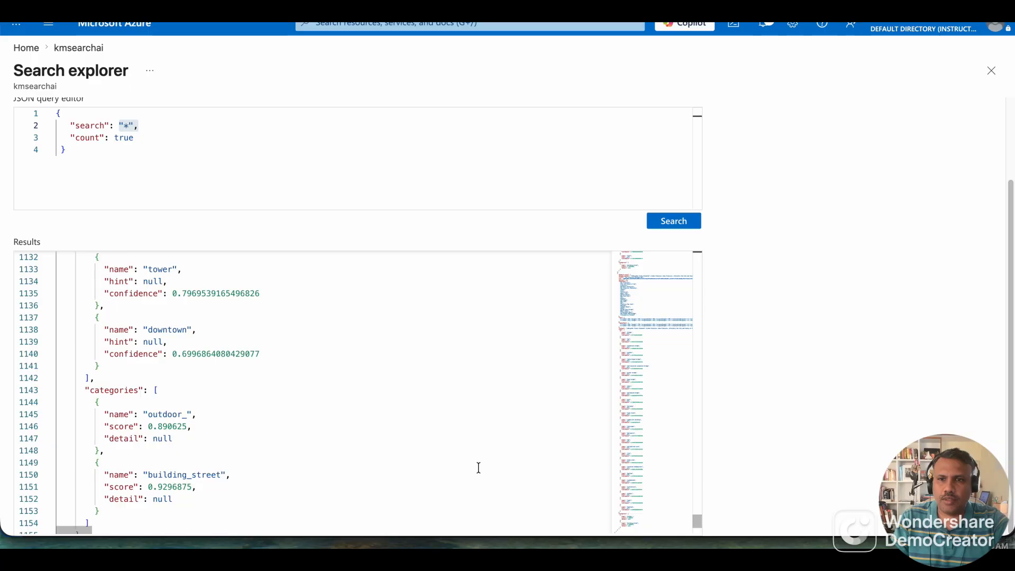
{"action": "scroll", "coordinate": [478, 467], "scroll_direction": "up", "scroll_amount": 20}
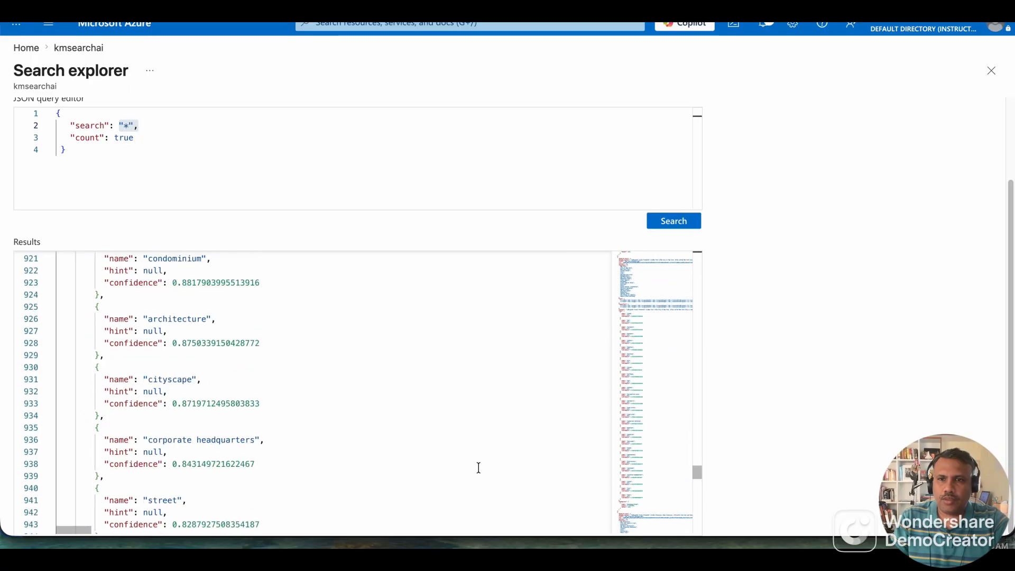
{"action": "scroll", "coordinate": [478, 468], "scroll_direction": "down", "scroll_amount": 3}
{"action": "scroll", "coordinate": [478, 468], "scroll_direction": "down", "scroll_amount": 4}
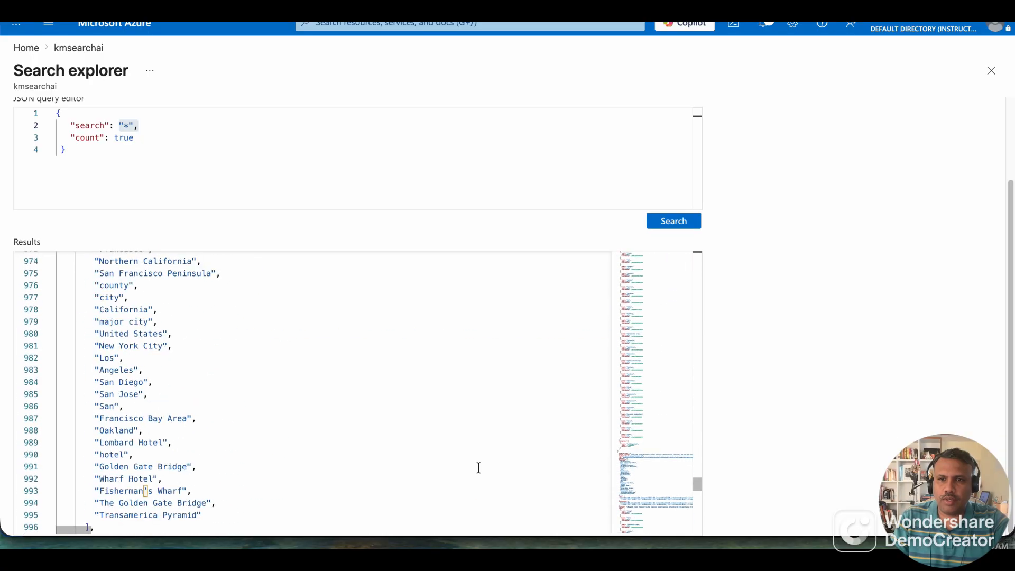
{"action": "scroll", "coordinate": [478, 467], "scroll_direction": "up", "scroll_amount": 2}
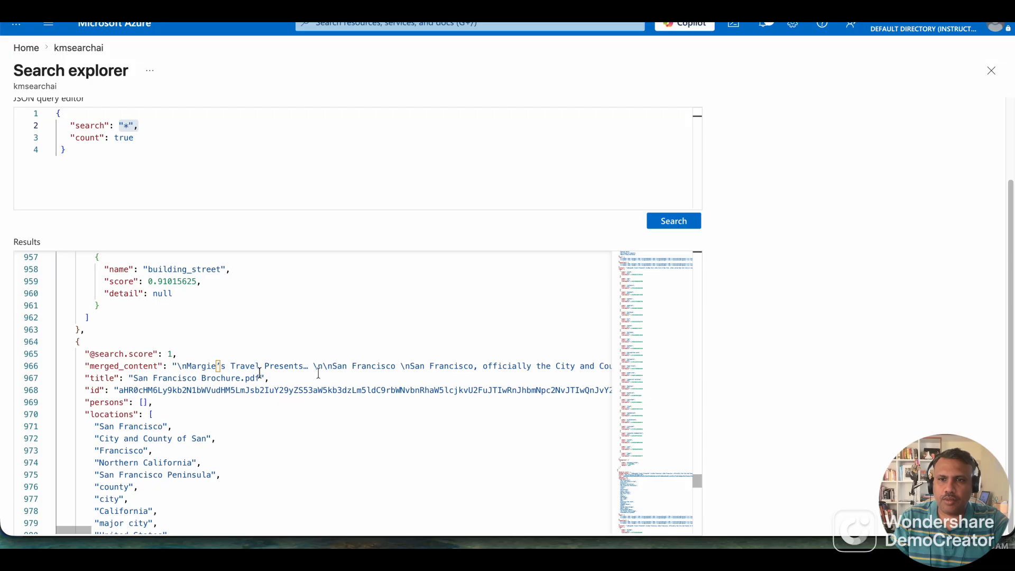
{"action": "scroll", "coordinate": [440, 420], "scroll_direction": "down", "scroll_amount": 20}
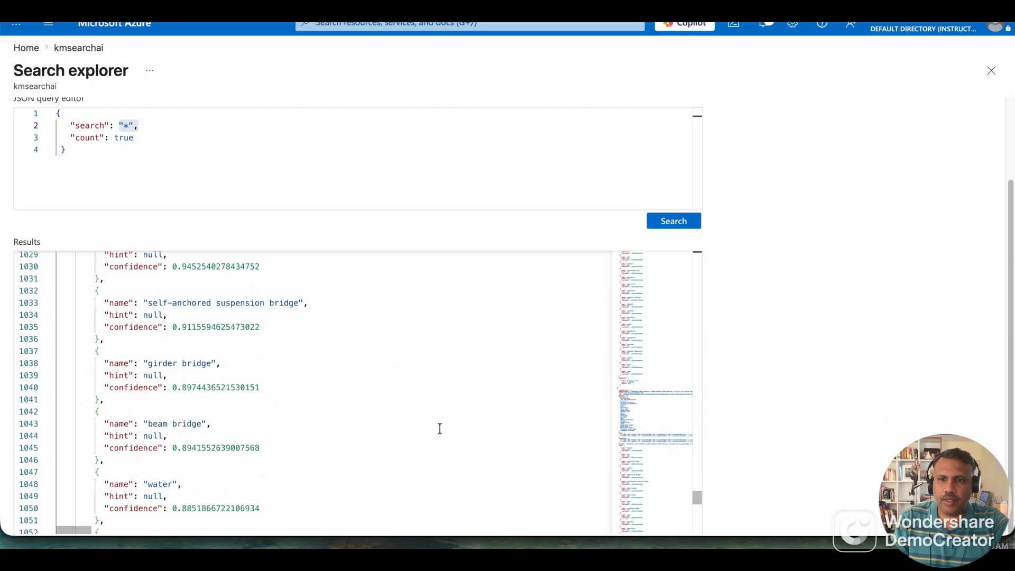
{"action": "left_click_drag", "start_coordinate": [662, 515], "coordinate": [698, 227]}
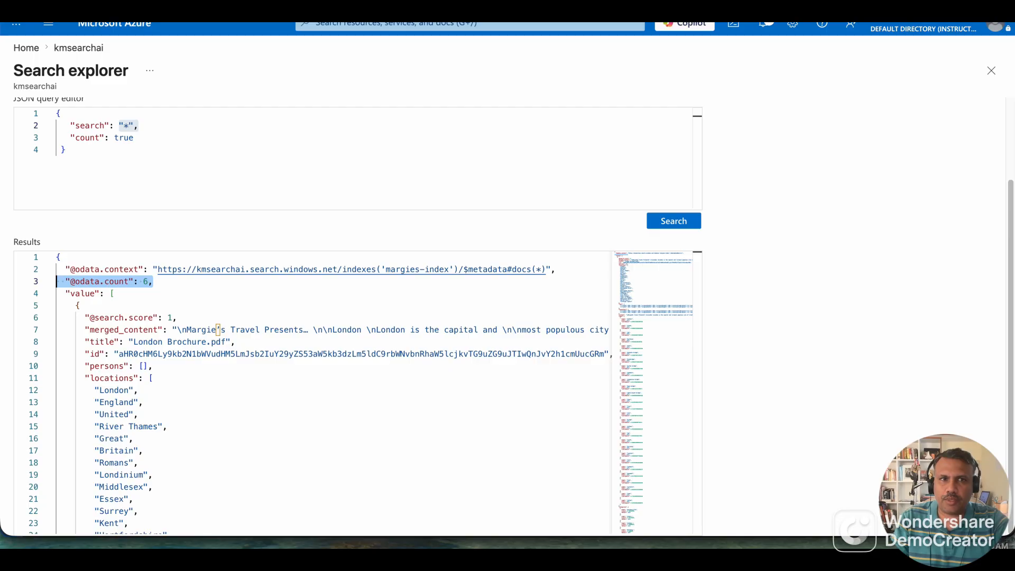
Step: Replace the JSON query with one that sets search to "*", count to true and select to "title,locations", and run it
{"action": "left_click", "coordinate": [90, 150]}
{"action": "key", "text": "ctrl+a"}
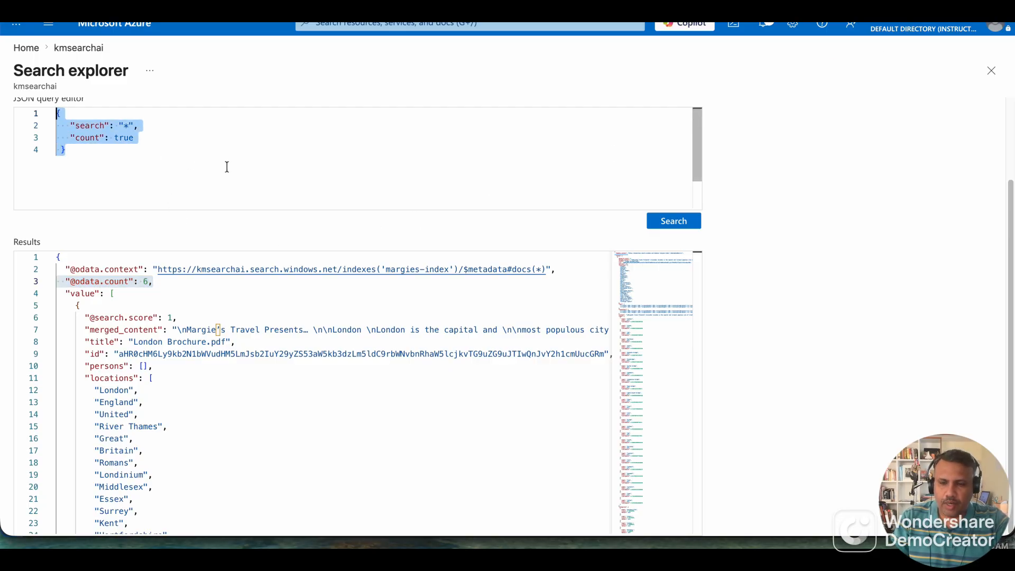
{"action": "type", "text": "{   \"search\": \"*\",   \"count\": true,   \"select\": \"title,locations\" }"}
{"action": "double_click", "coordinate": [79, 153]}
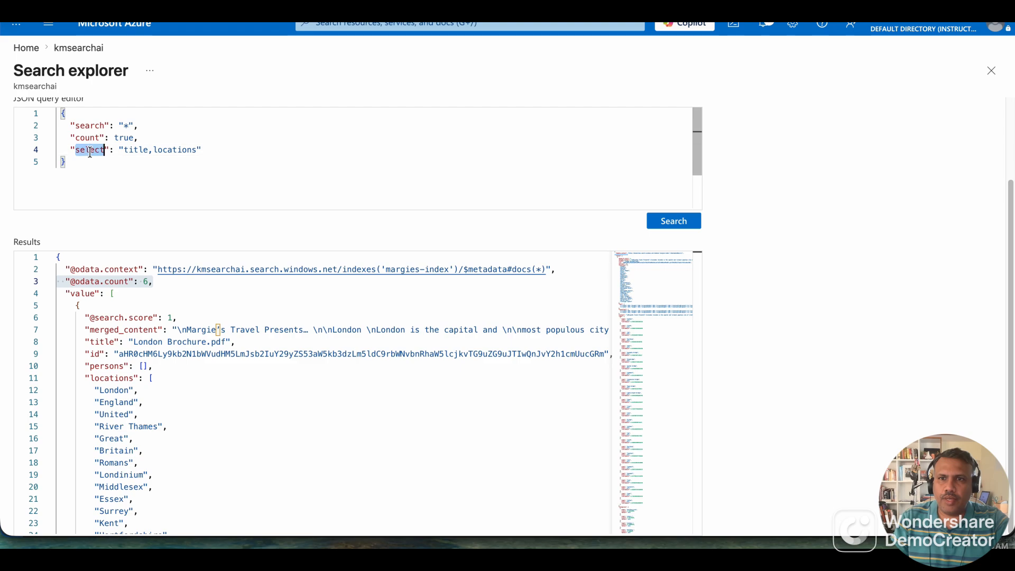
{"action": "double_click", "coordinate": [130, 154]}
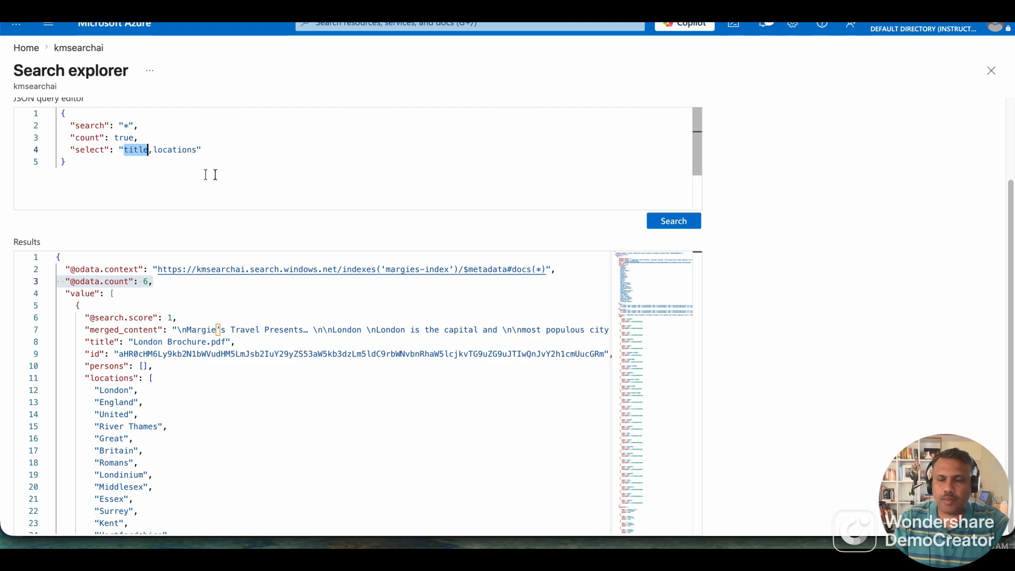
{"action": "double_click", "coordinate": [177, 154]}
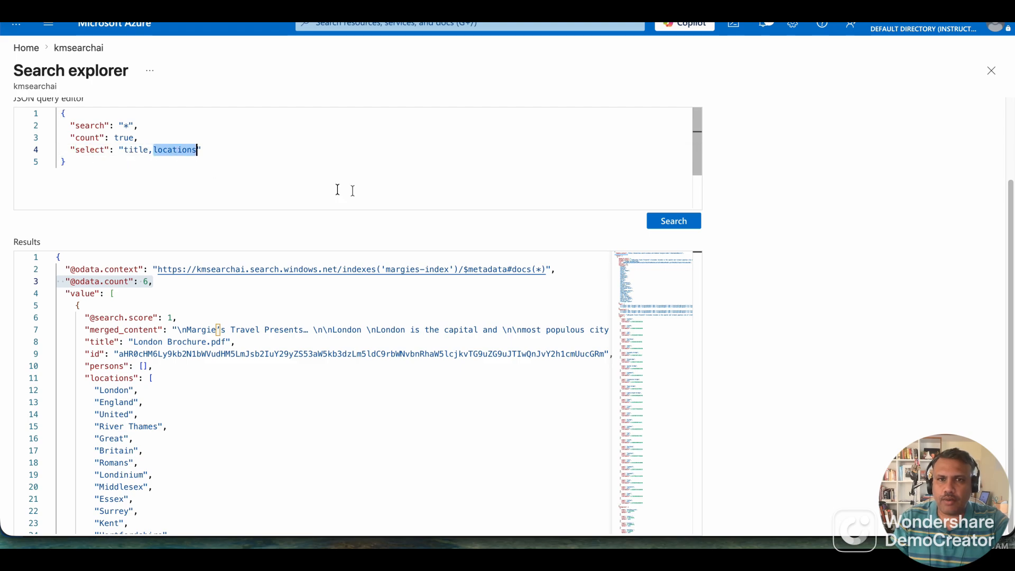
{"action": "left_click", "coordinate": [672, 220]}
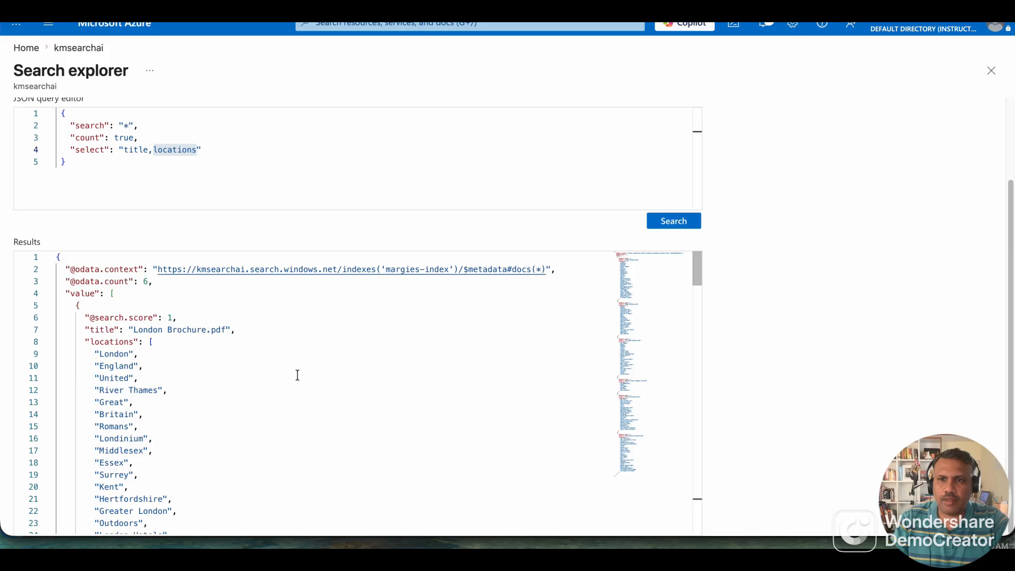
Step: Examine the title and locations fields returned for each brochure document in the results
{"action": "left_click_drag", "start_coordinate": [84, 329], "coordinate": [252, 328]}
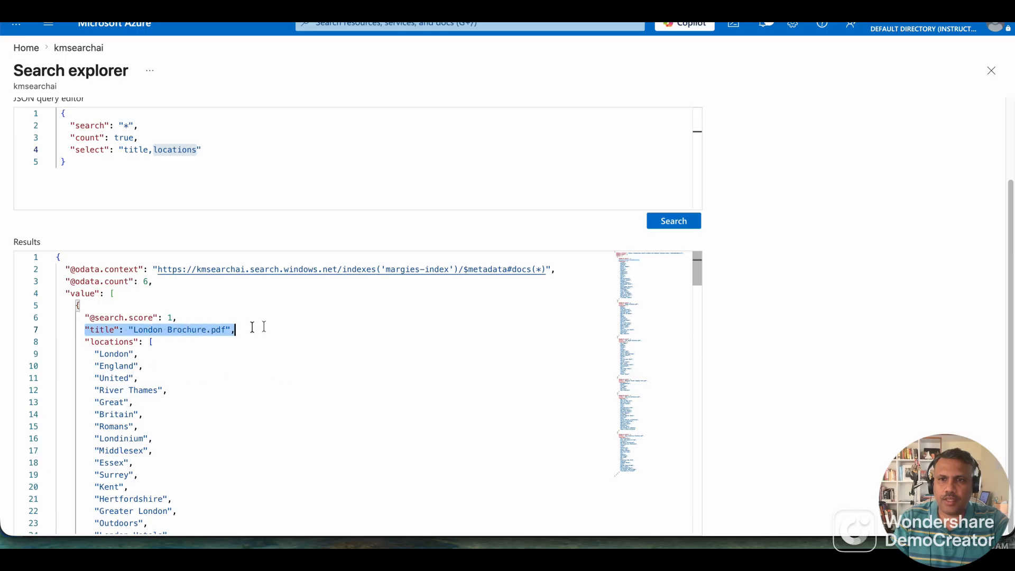
{"action": "double_click", "coordinate": [110, 344]}
{"action": "scroll", "coordinate": [317, 439], "scroll_direction": "down", "scroll_amount": 10}
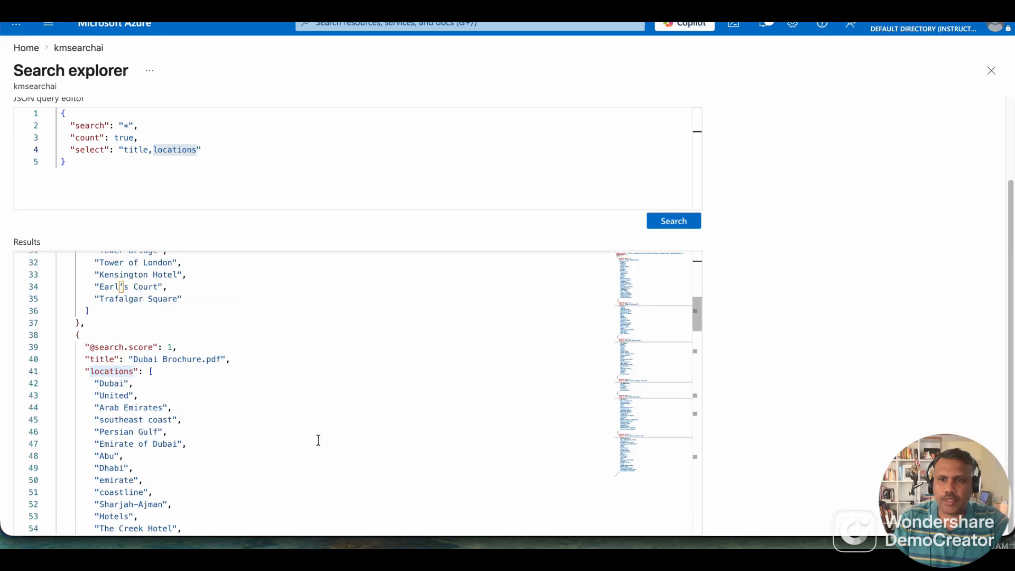
{"action": "scroll", "coordinate": [316, 440], "scroll_direction": "up", "scroll_amount": 3}
{"action": "scroll", "coordinate": [222, 490], "scroll_direction": "down", "scroll_amount": 20}
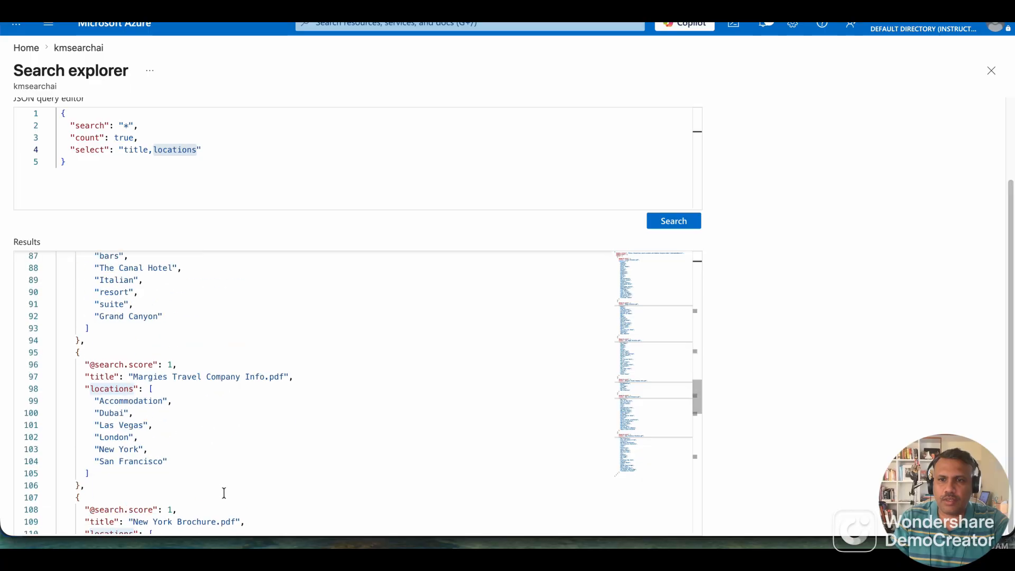
{"action": "scroll", "coordinate": [225, 492], "scroll_direction": "down", "scroll_amount": 8}
{"action": "scroll", "coordinate": [224, 492], "scroll_direction": "up", "scroll_amount": 20}
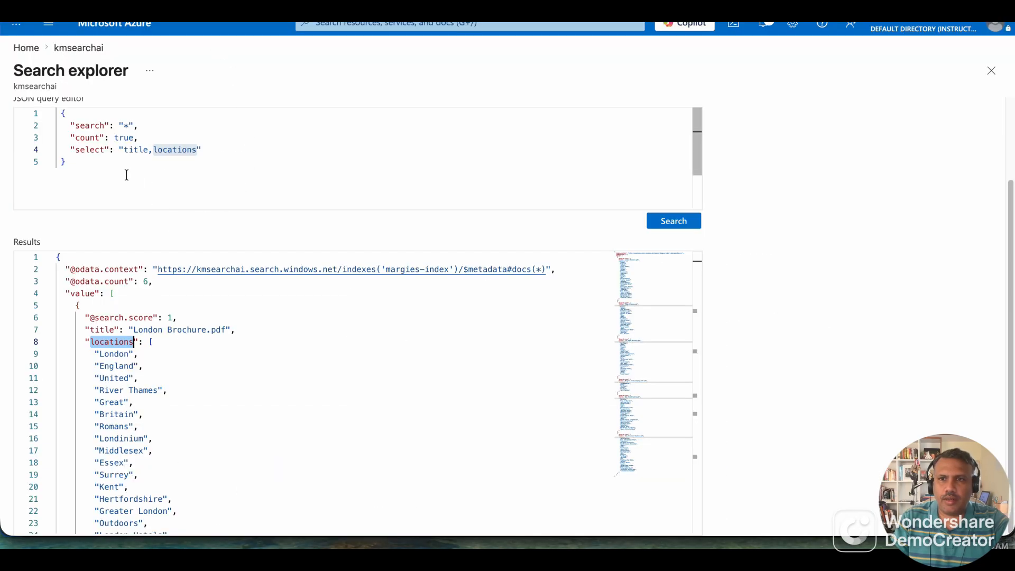
Step: Replace the JSON query with one that sets search to "New York", count to true and select to "title,keyPhrases", and run it
{"action": "left_click", "coordinate": [80, 165]}
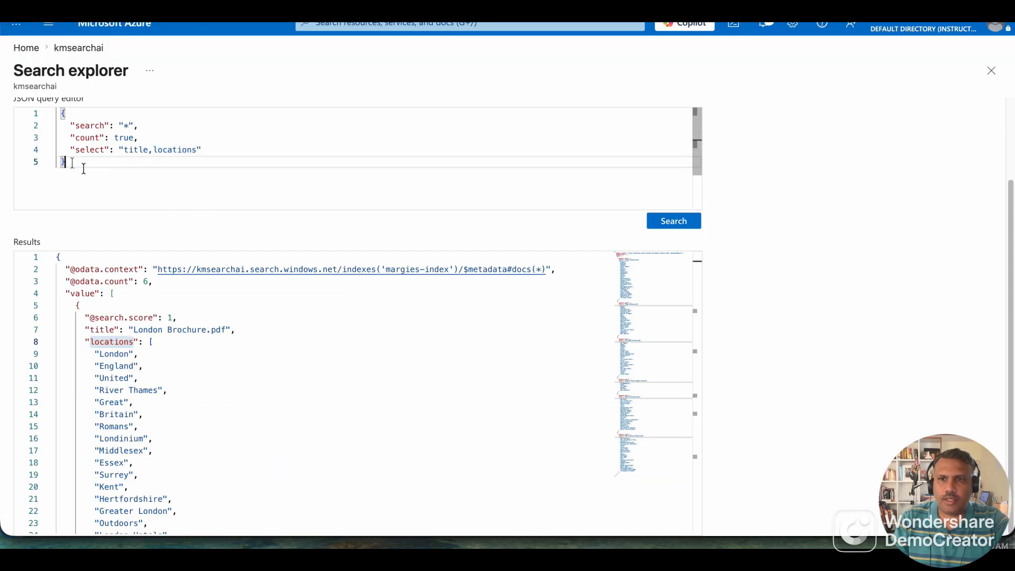
{"action": "key", "text": "ctrl+a"}
{"action": "type", "text": "{   \"search\": \"New York\",   \"count\": true,   \"select\": \"title,keyPhrases\" }"}
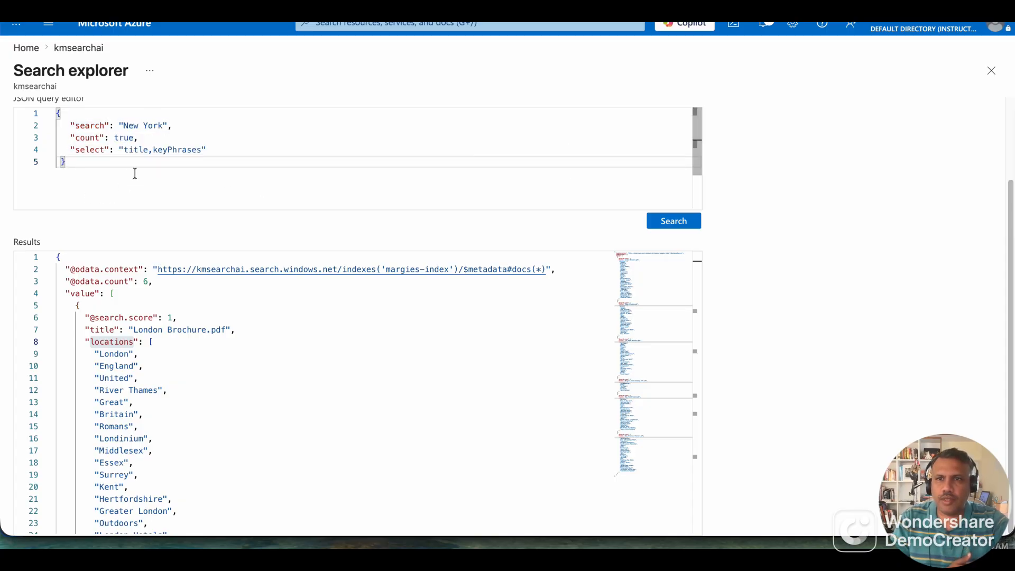
{"action": "double_click", "coordinate": [123, 137]}
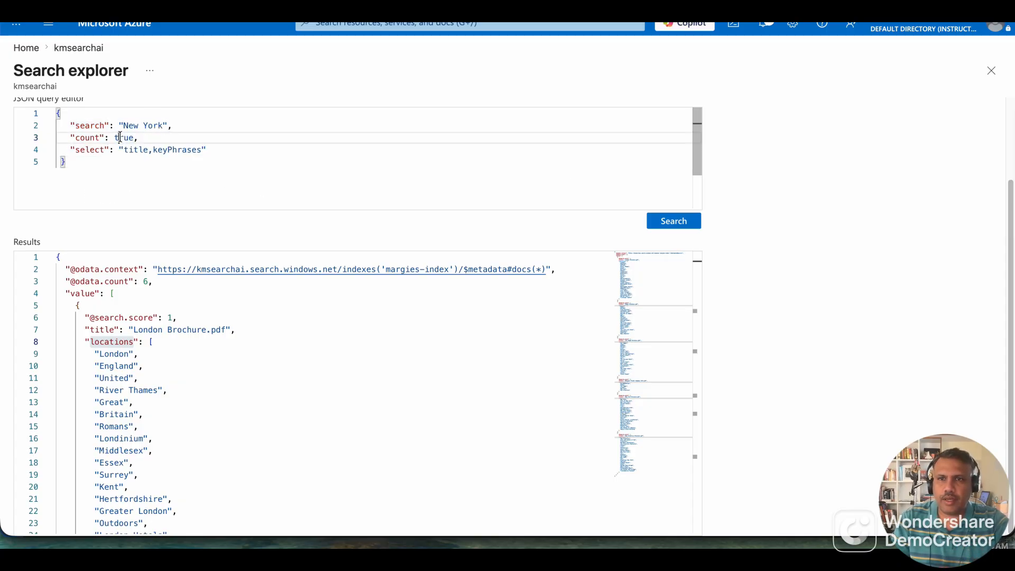
{"action": "left_click", "coordinate": [90, 150]}
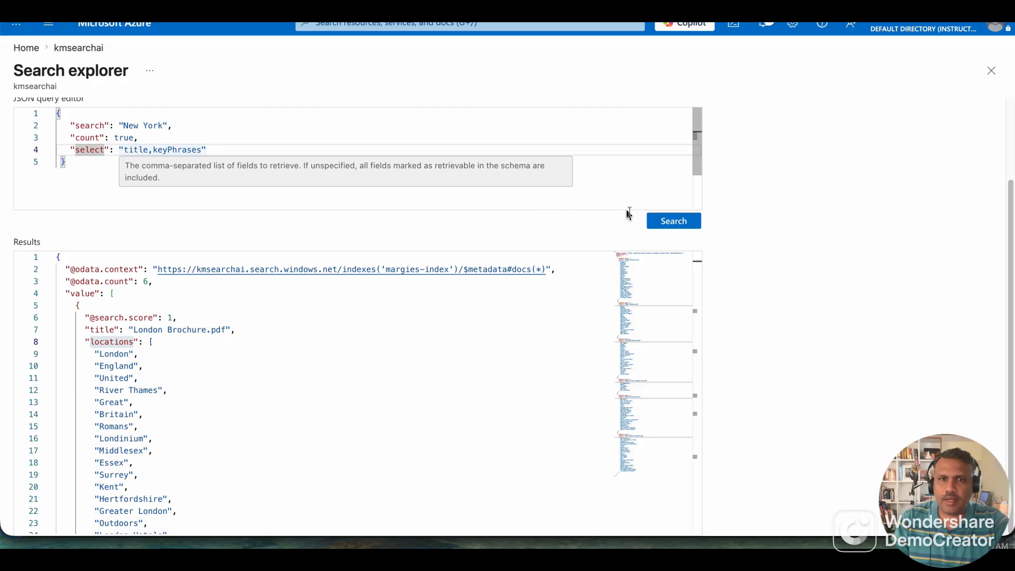
{"action": "left_click", "coordinate": [671, 222]}
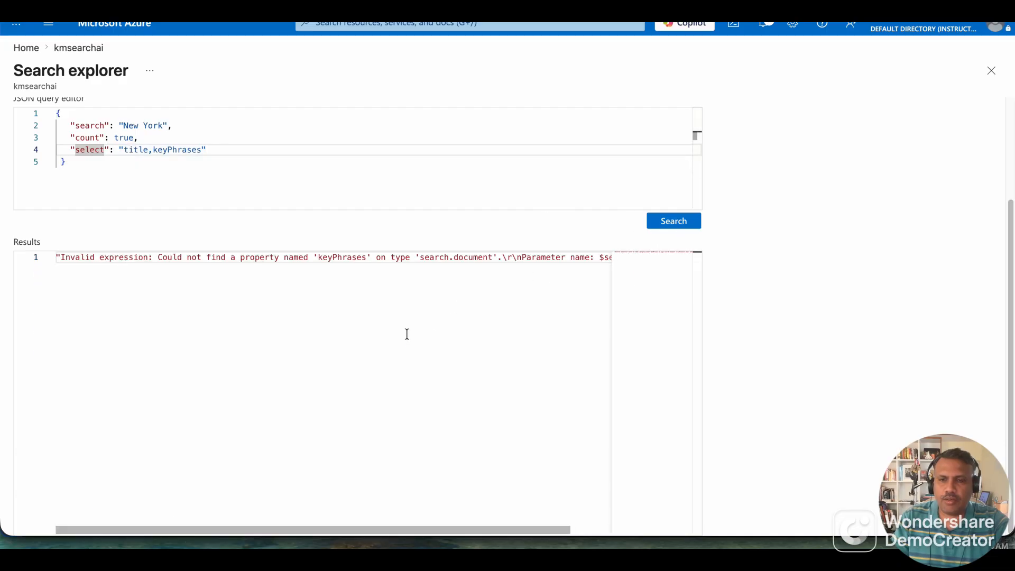
Step: Remove the leading space before the query's closing brace and rerun the "New York" query
{"action": "left_click", "coordinate": [87, 164]}
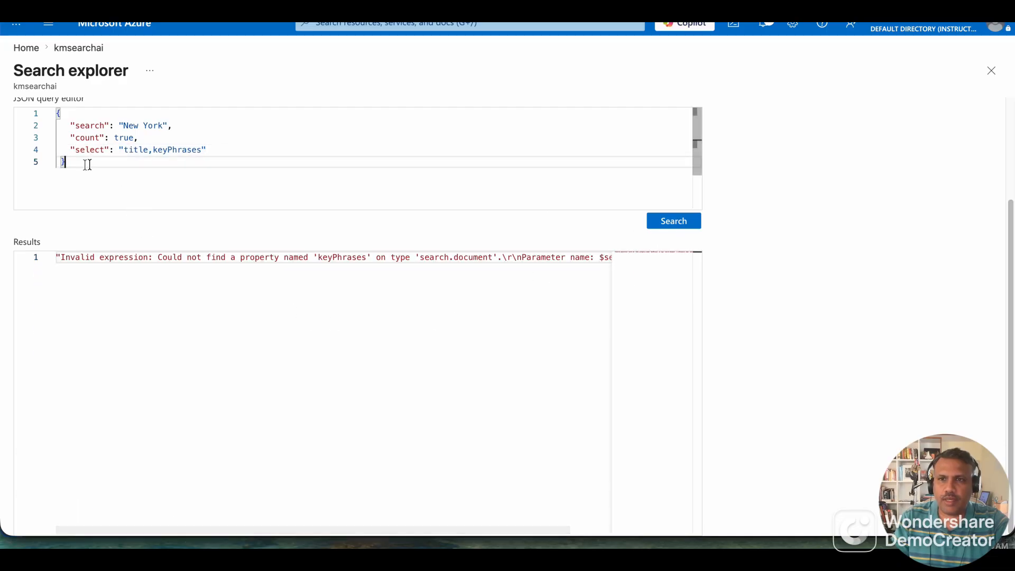
{"action": "left_click_drag", "start_coordinate": [62, 162], "coordinate": [50, 159]}
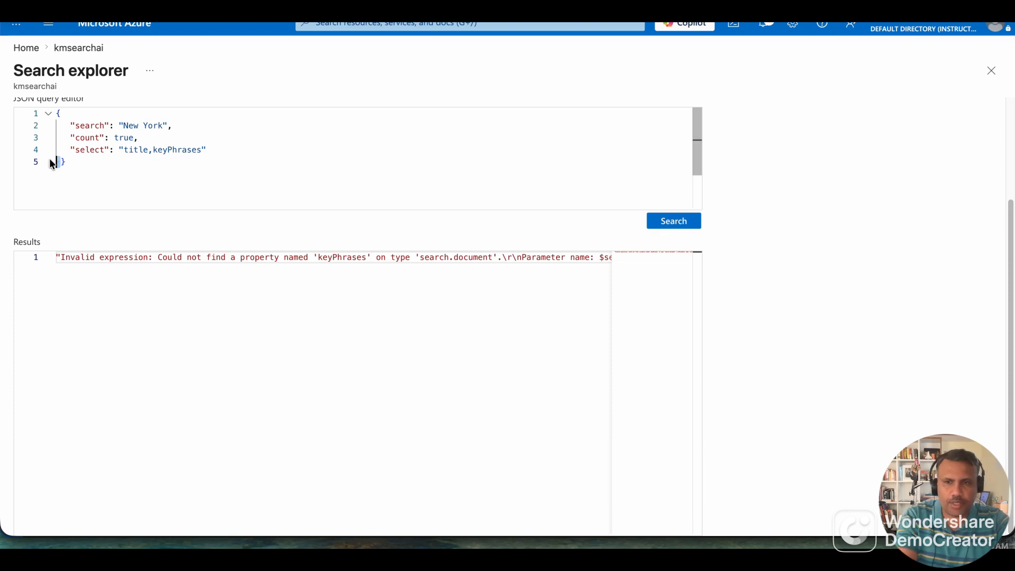
{"action": "key", "text": "BackSpace"}
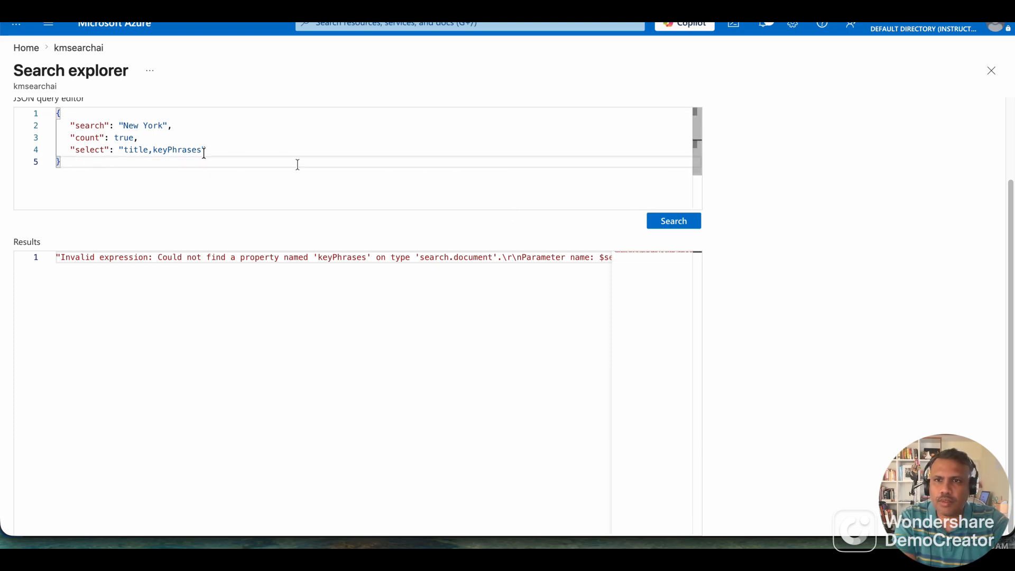
{"action": "left_click", "coordinate": [671, 220]}
Step: Try to run the "New York" query with the select fields set to "title, locations, phrases"
{"action": "double_click", "coordinate": [172, 149]}
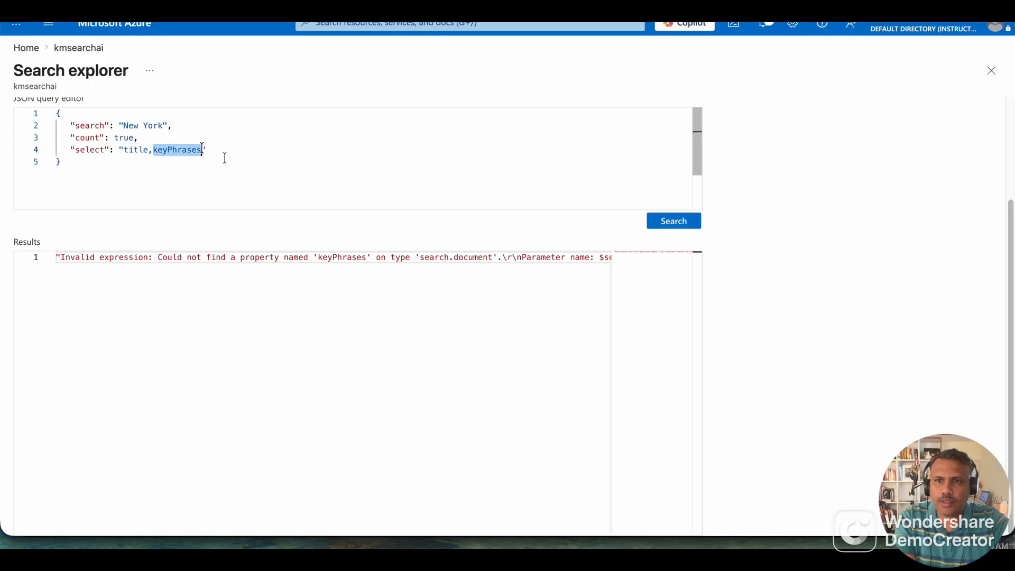
{"action": "key", "text": "BackSpace"}
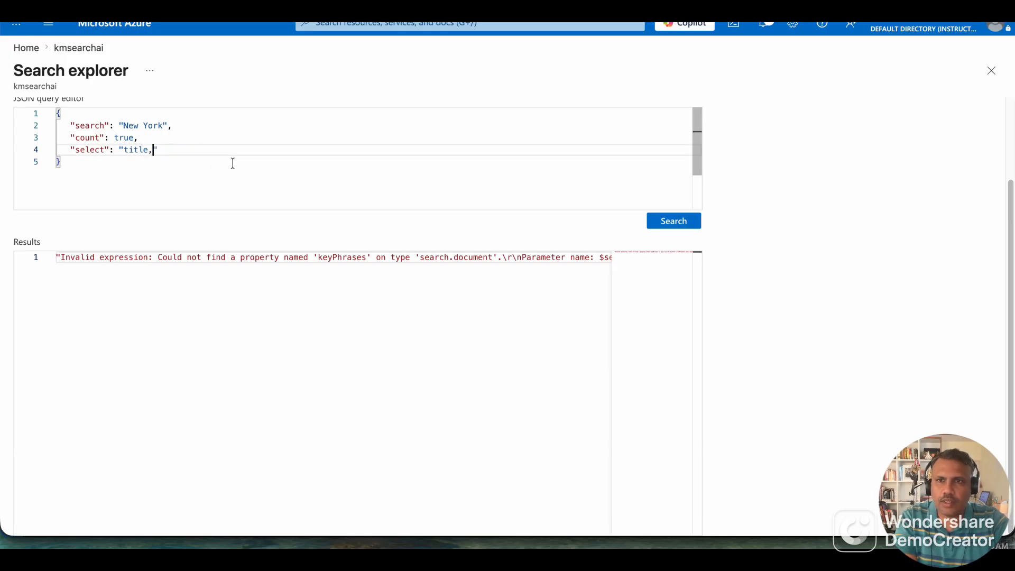
{"action": "type", "text": ", loca"}
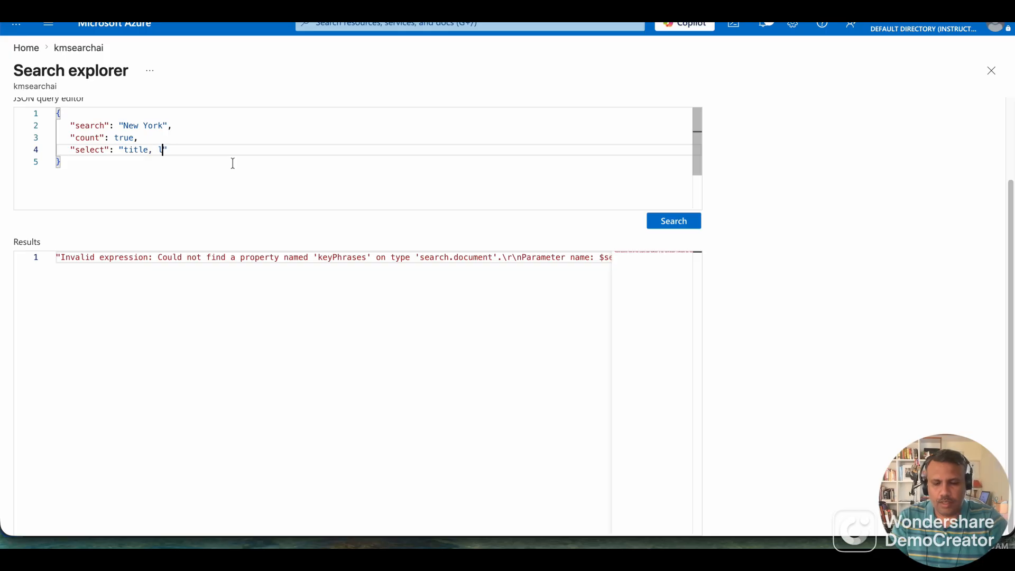
{"action": "type", "text": "tions, phra"}
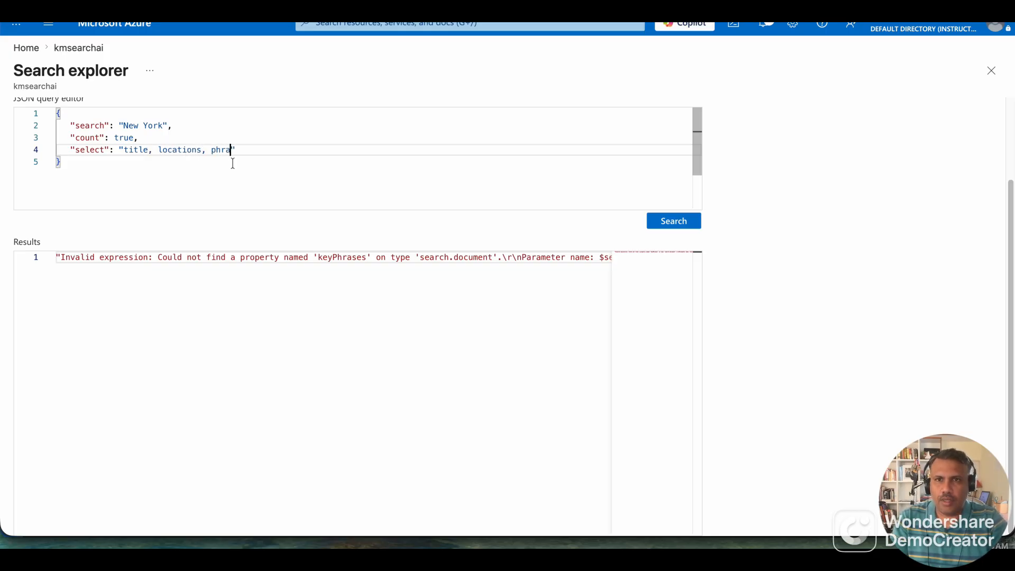
{"action": "type", "text": "ses"}
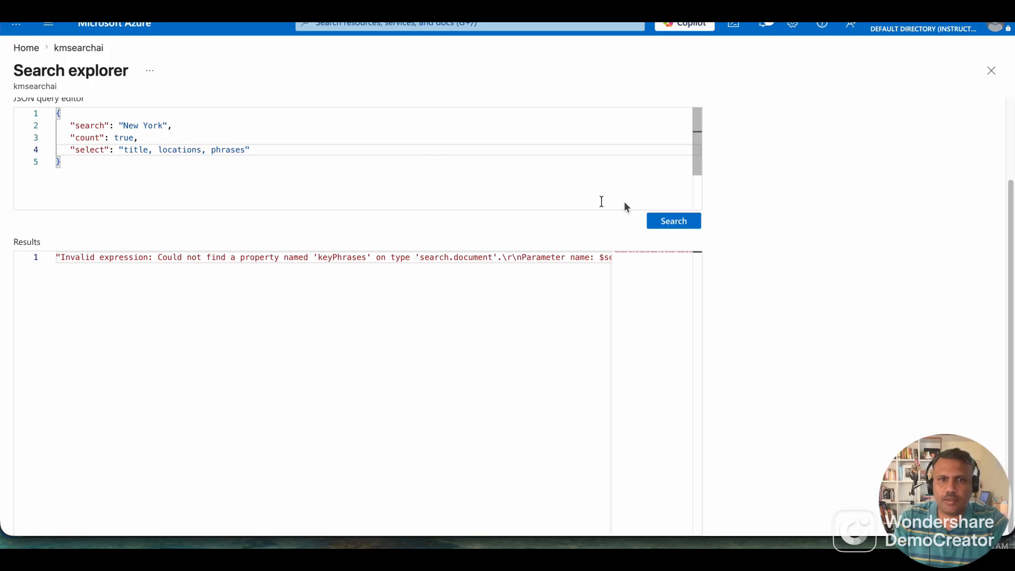
{"action": "left_click", "coordinate": [667, 226]}
Step: Remove the phrases field from the query's select list and run the query again
{"action": "double_click", "coordinate": [233, 149]}
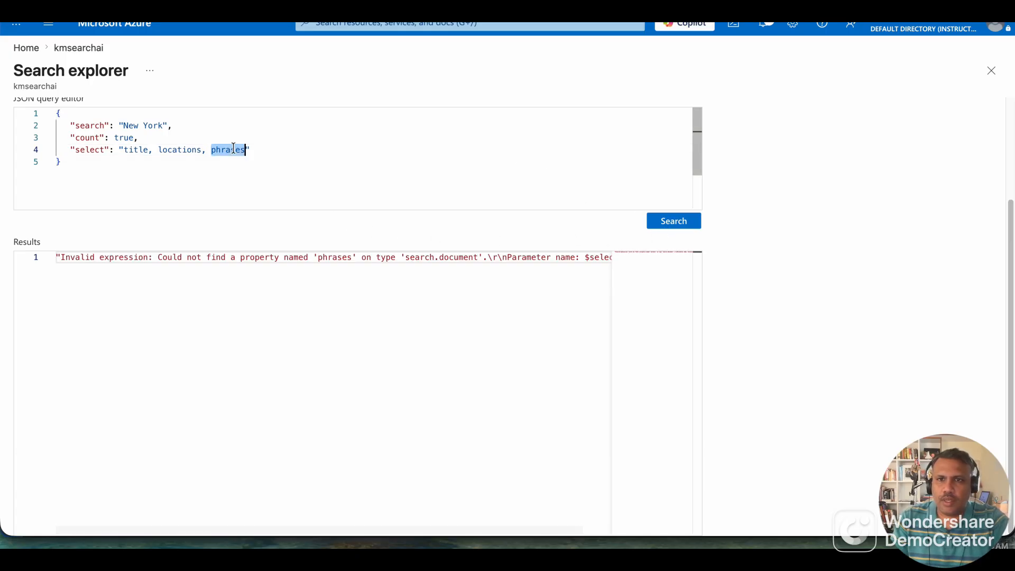
{"action": "key", "text": "BackSpace"}
{"action": "key", "text": "BackSpace"}
{"action": "key", "text": "BackSpace"}
{"action": "left_click", "coordinate": [669, 222]}
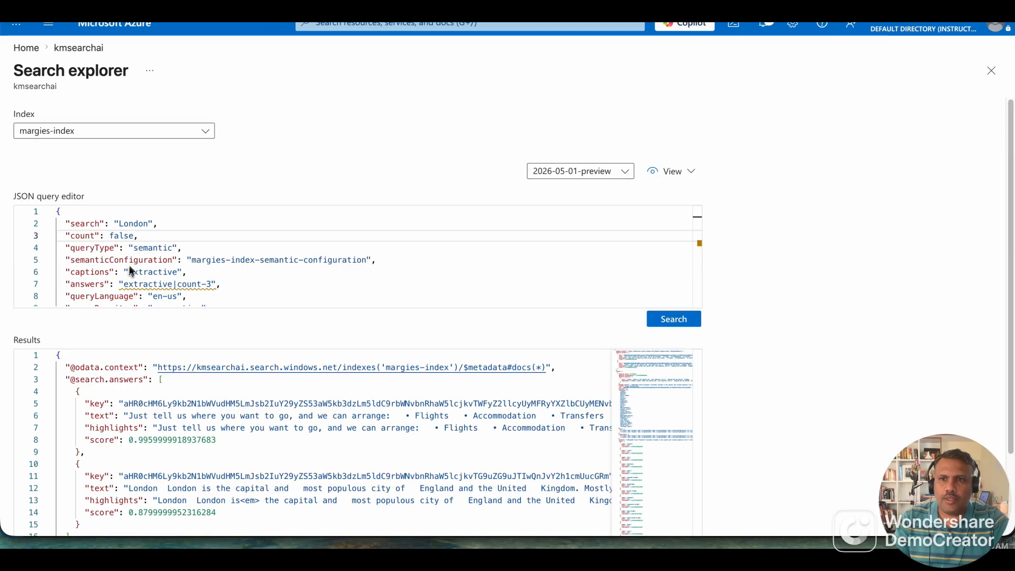
Step: Try to run the semantic query with search set to "New York" and count set to "True"
{"action": "double_click", "coordinate": [133, 223]}
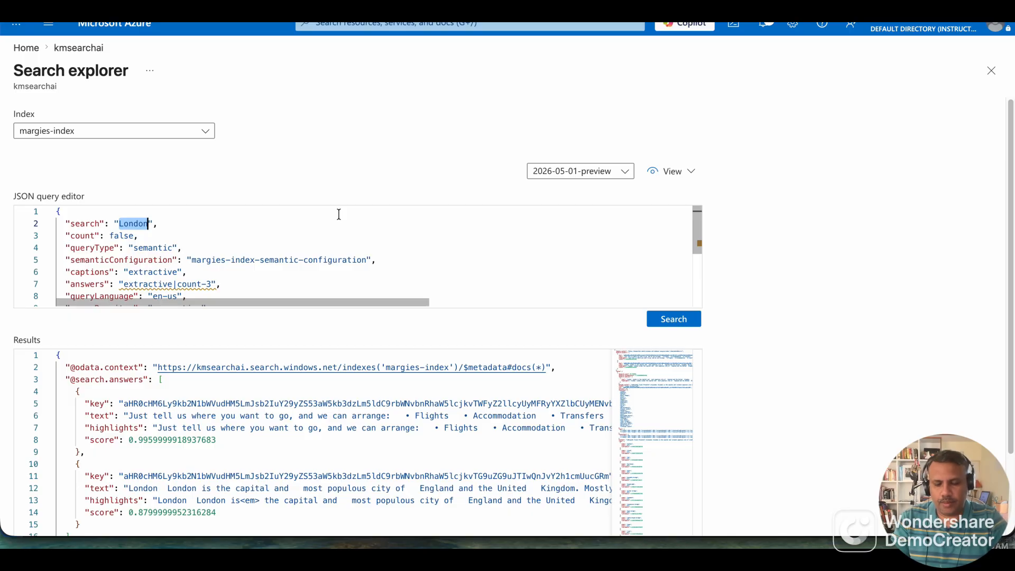
{"action": "type", "text": "New York"}
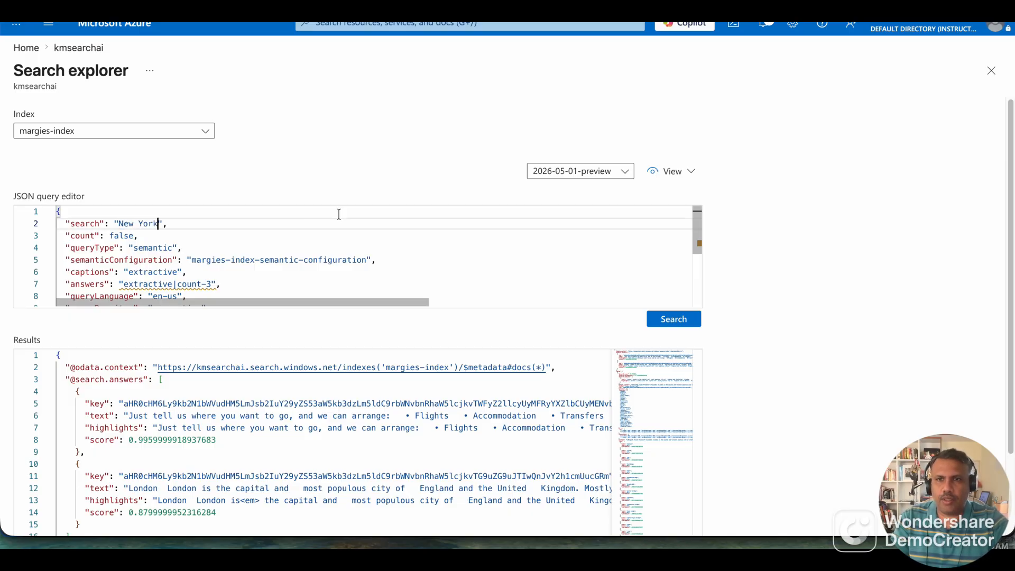
{"action": "double_click", "coordinate": [131, 234]}
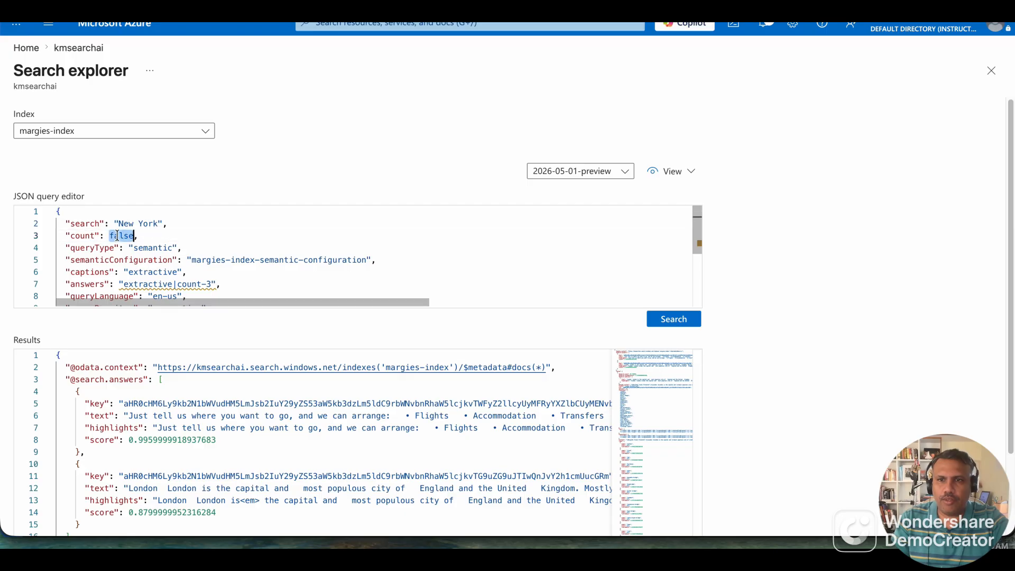
{"action": "type", "text": "Tru"}
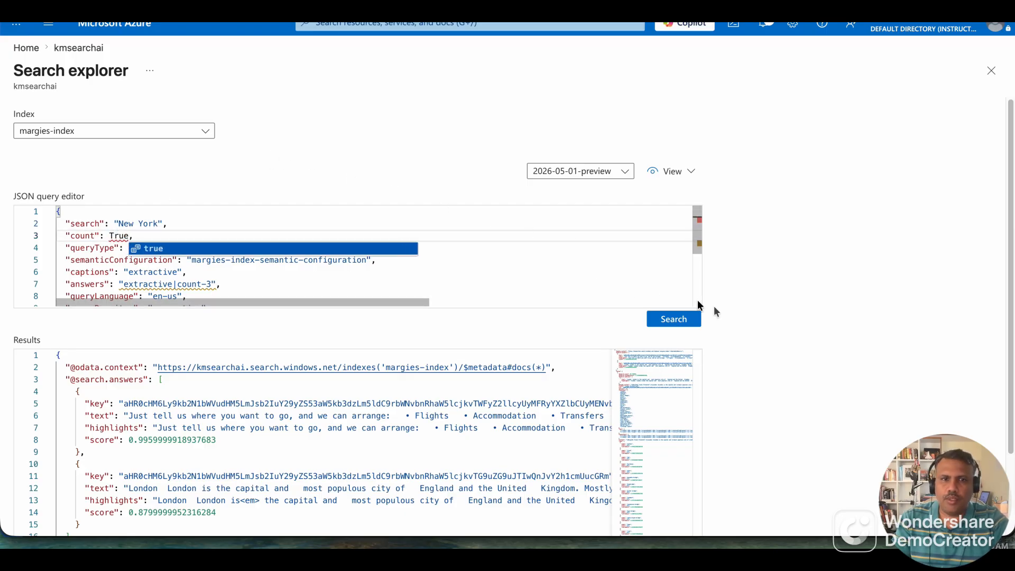
{"action": "type", "text": "e"}
{"action": "left_click", "coordinate": [673, 318]}
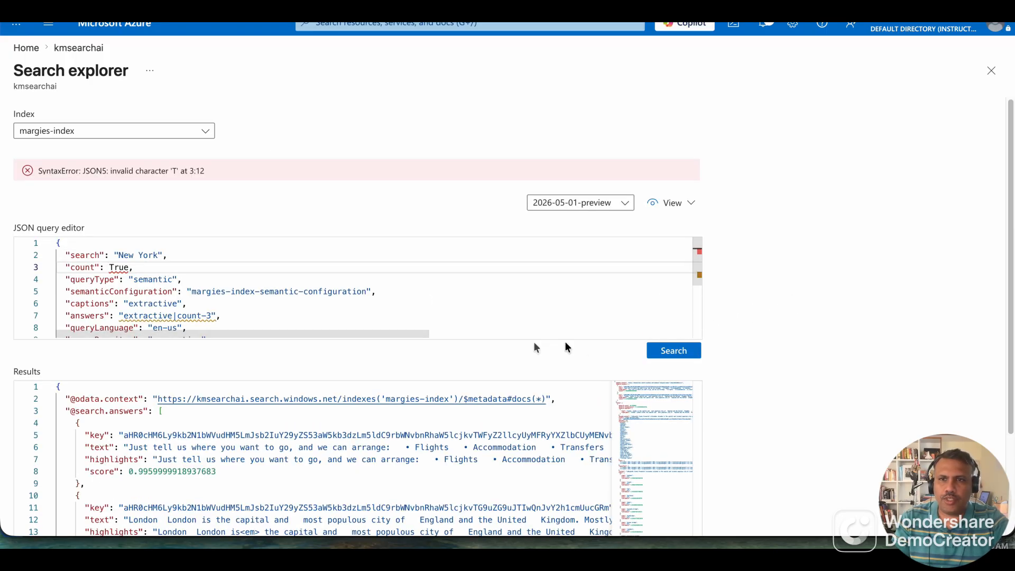
Step: Correct the query's count value to lowercase true and rerun the semantic "New York" search
{"action": "left_click", "coordinate": [197, 274]}
{"action": "double_click", "coordinate": [118, 268]}
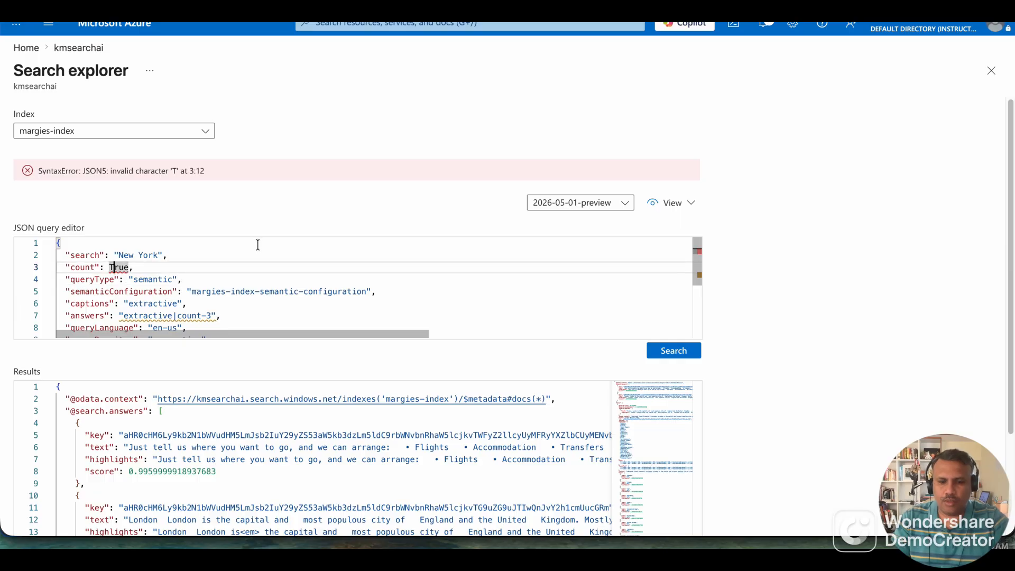
{"action": "type", "text": "true"}
{"action": "left_click", "coordinate": [681, 319]}
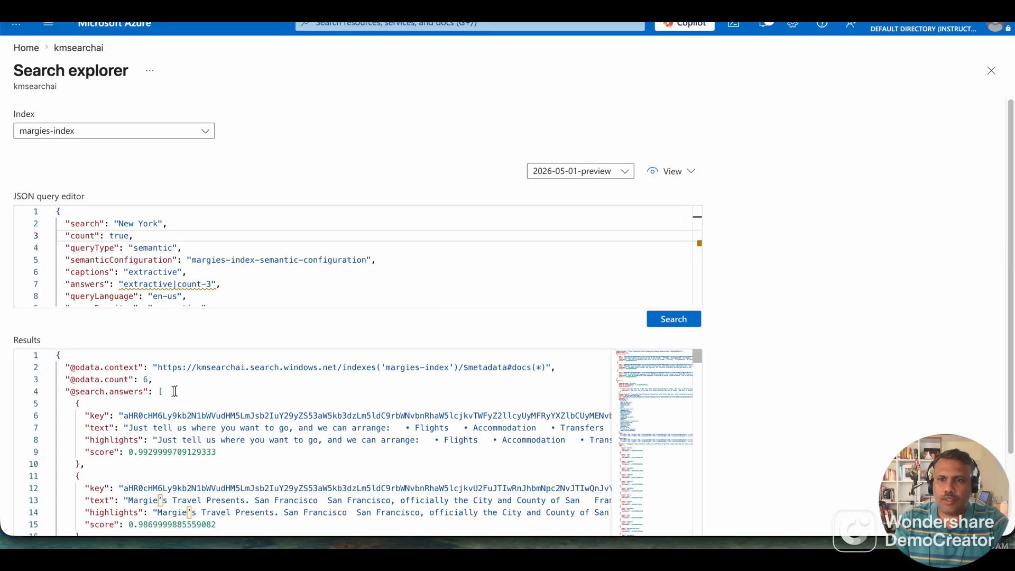
Step: Examine the document count and the semantic answers' text, highlights and scores, along with the query's semantic settings
{"action": "left_click_drag", "start_coordinate": [163, 381], "coordinate": [43, 381]}
{"action": "scroll", "coordinate": [117, 403], "scroll_direction": "down", "scroll_amount": 2}
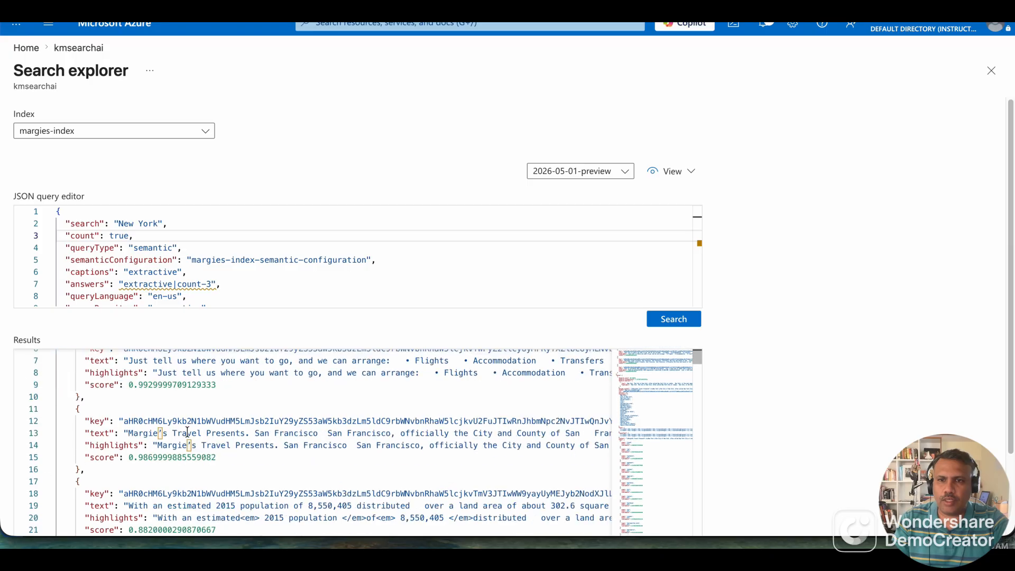
{"action": "scroll", "coordinate": [187, 432], "scroll_direction": "up", "scroll_amount": 1}
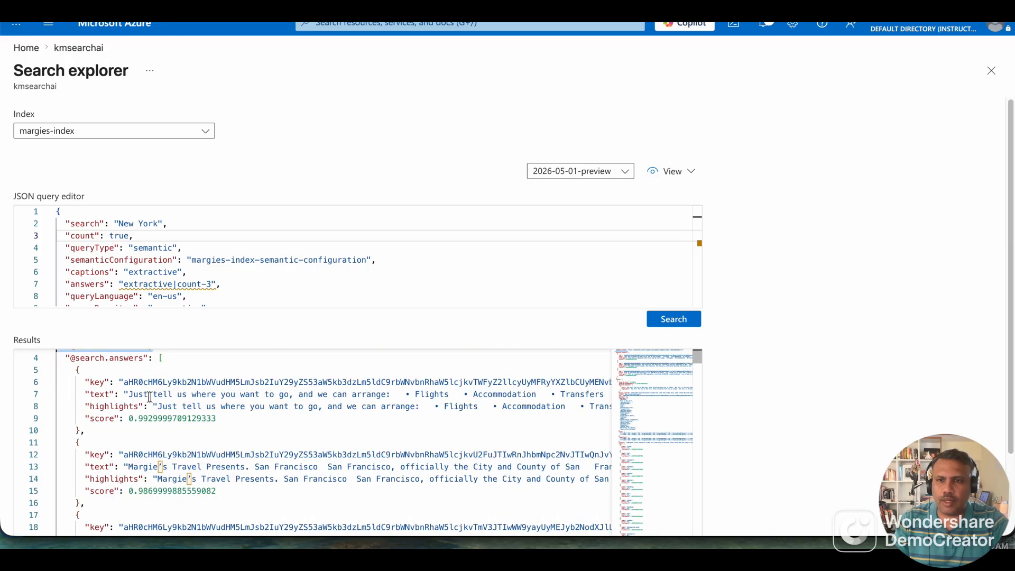
{"action": "left_click_drag", "start_coordinate": [182, 394], "coordinate": [425, 395]}
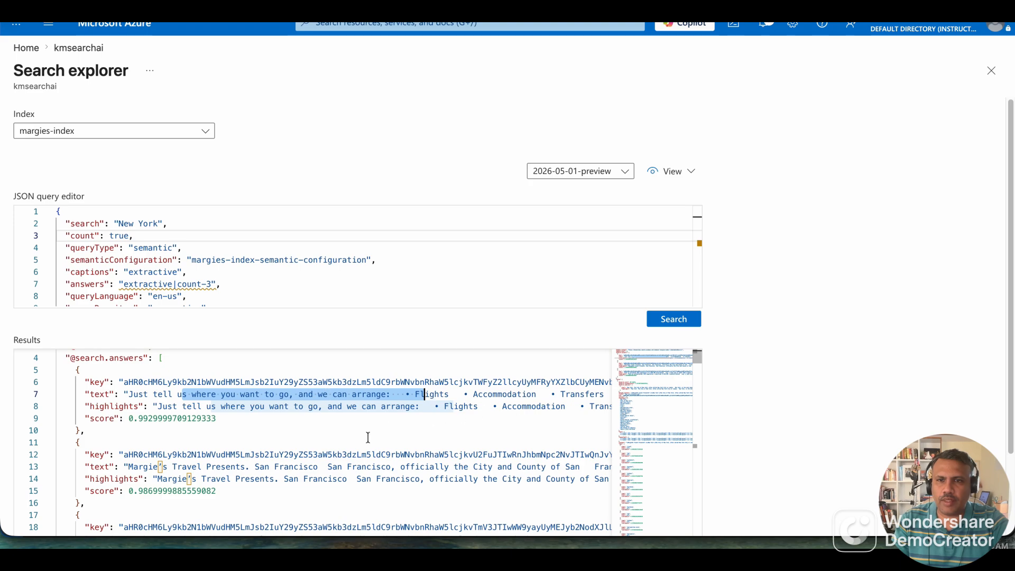
{"action": "scroll", "coordinate": [368, 437], "scroll_direction": "down", "scroll_amount": 1}
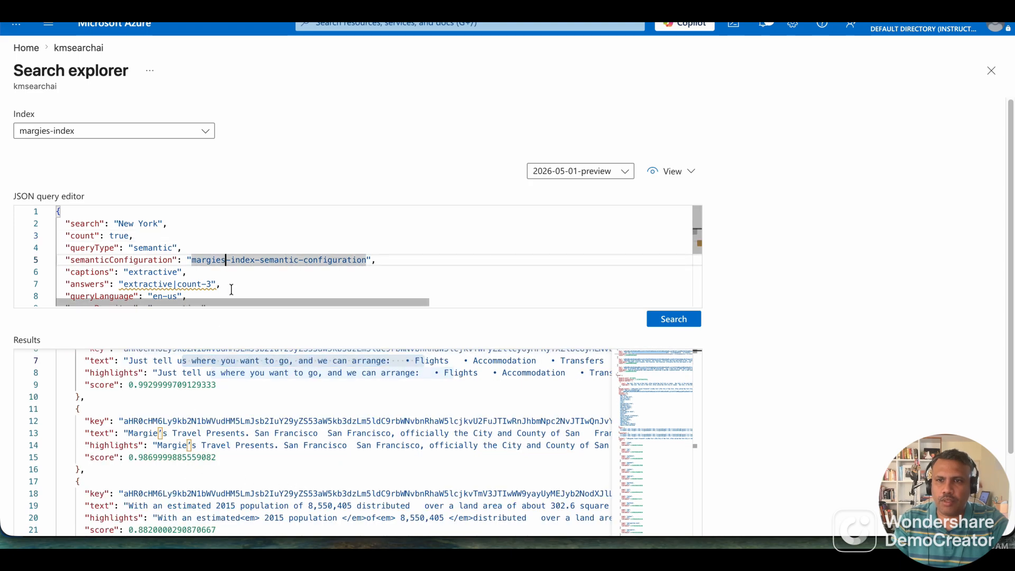
{"action": "scroll", "coordinate": [231, 289], "scroll_direction": "down", "scroll_amount": 2}
{"action": "scroll", "coordinate": [231, 289], "scroll_direction": "up", "scroll_amount": 3}
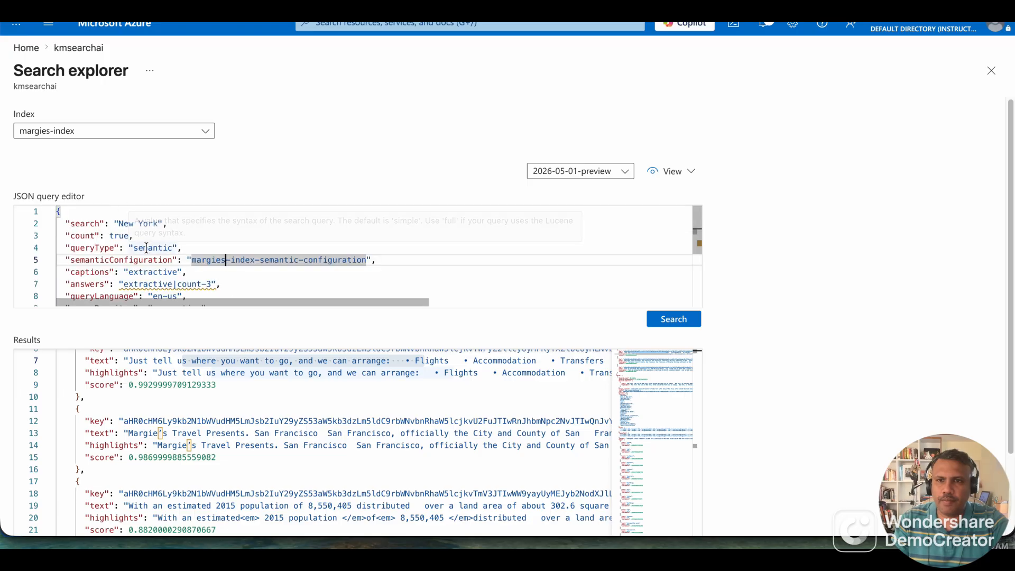
Step: Set the query's count to false and run the semantic "New York" search again
{"action": "double_click", "coordinate": [121, 236]}
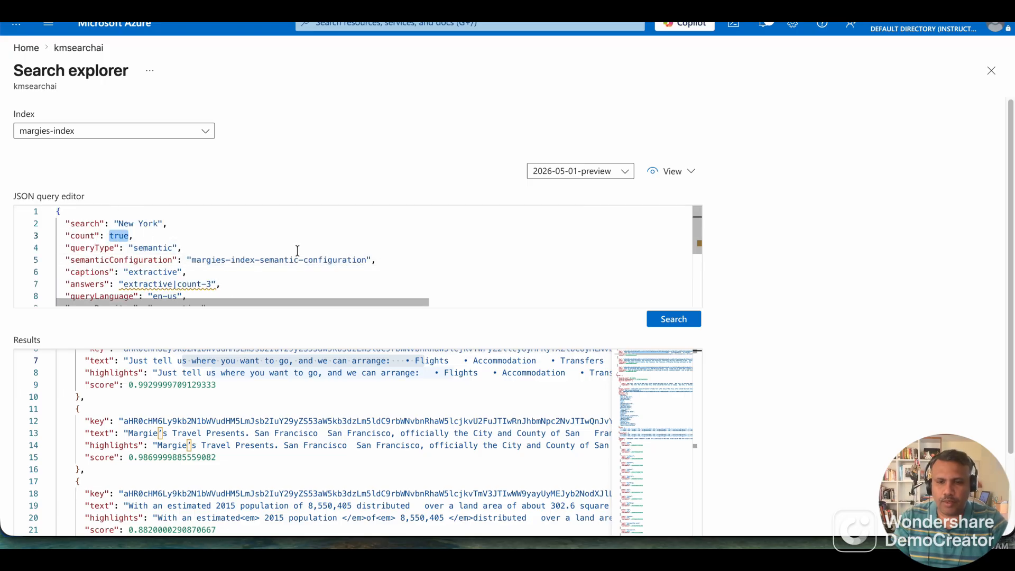
{"action": "type", "text": "flas"}
{"action": "key", "text": "BackSpace"}
{"action": "key", "text": "BackSpace"}
{"action": "key", "text": "BackSpace"}
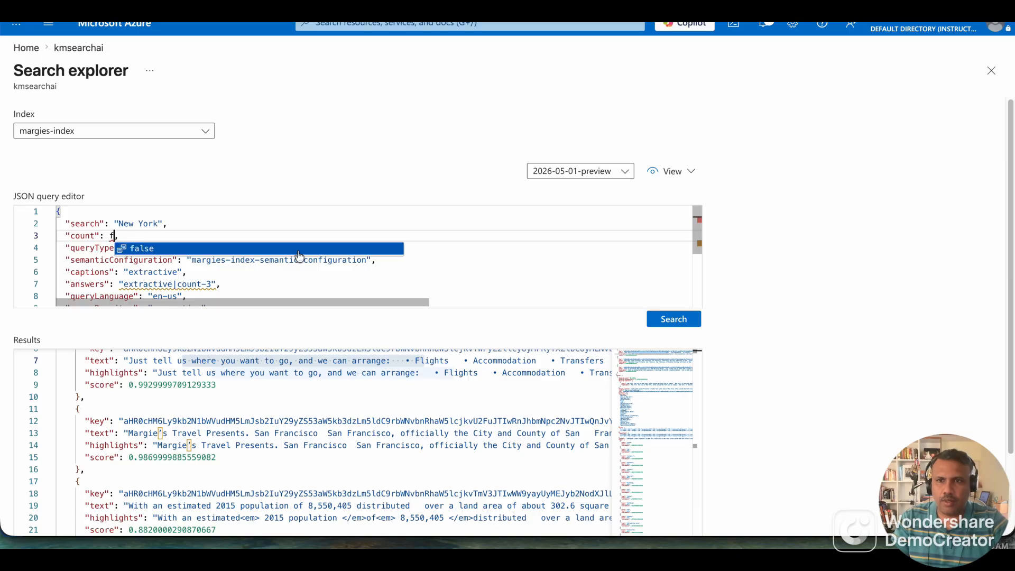
{"action": "type", "text": "alse"}
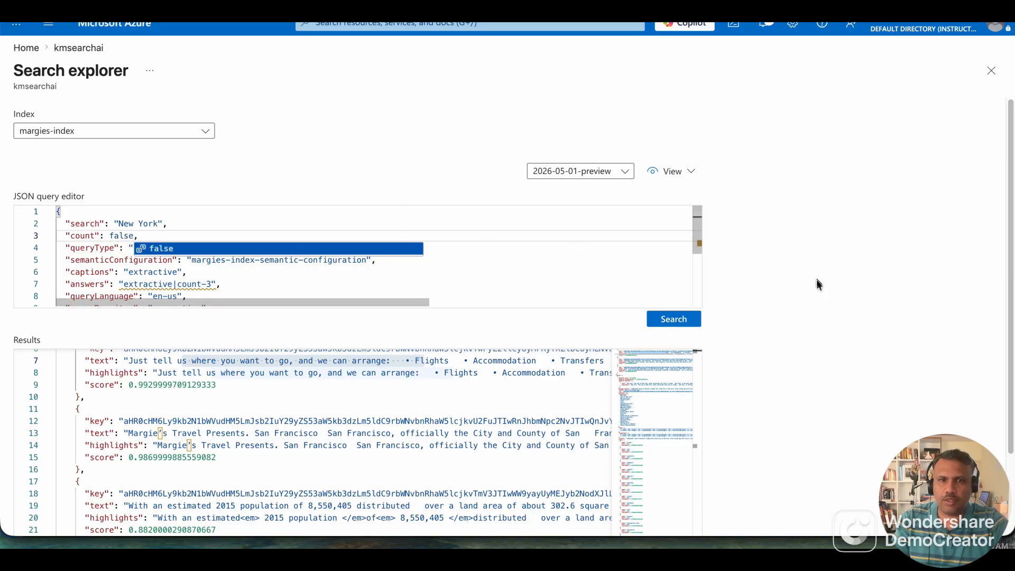
{"action": "left_click", "coordinate": [671, 319]}
{"action": "scroll", "coordinate": [203, 417], "scroll_direction": "up", "scroll_amount": 2}
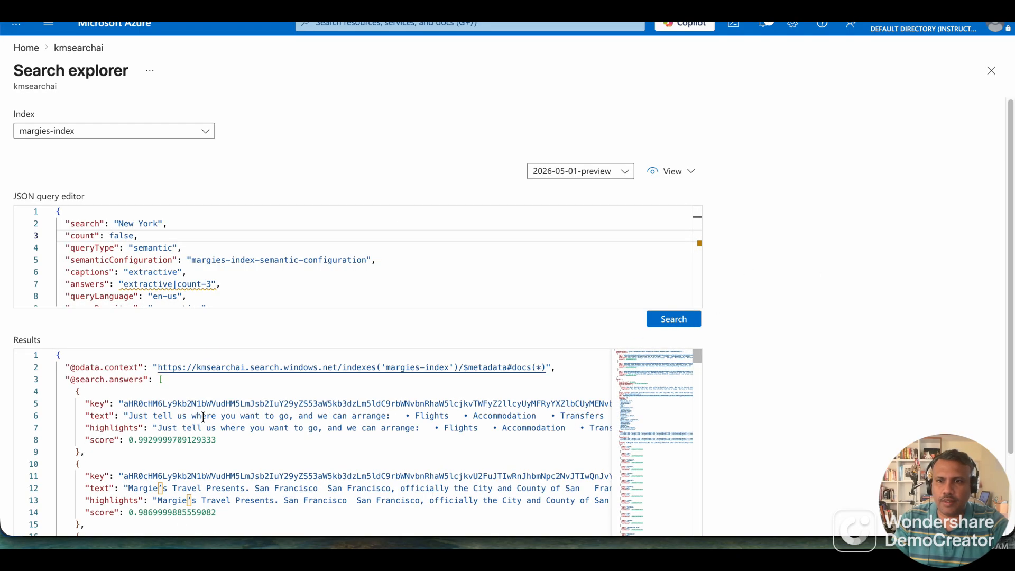